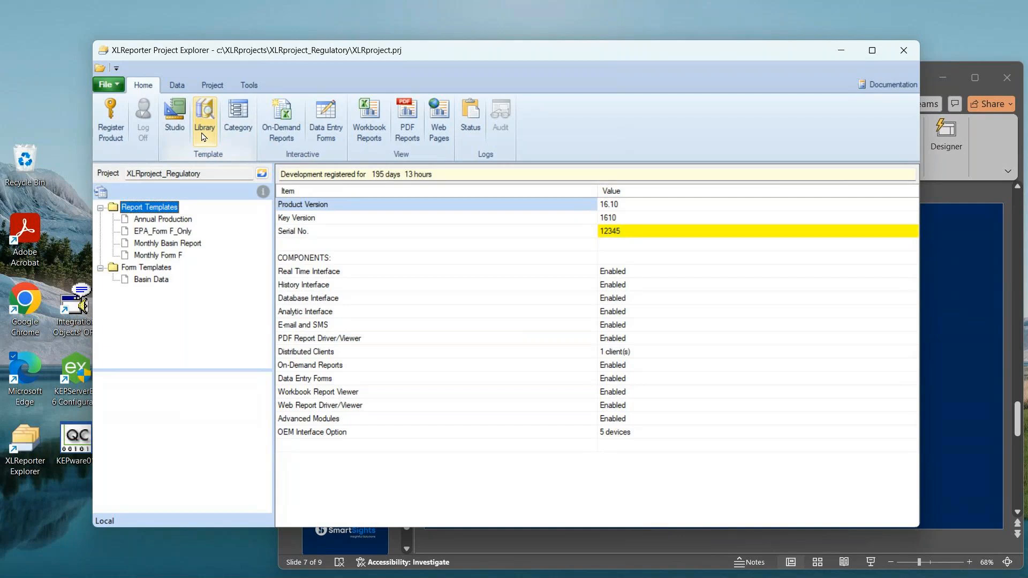
Step: Open Template Studio and start a new report template with its content based on an imported template
click(171, 121)
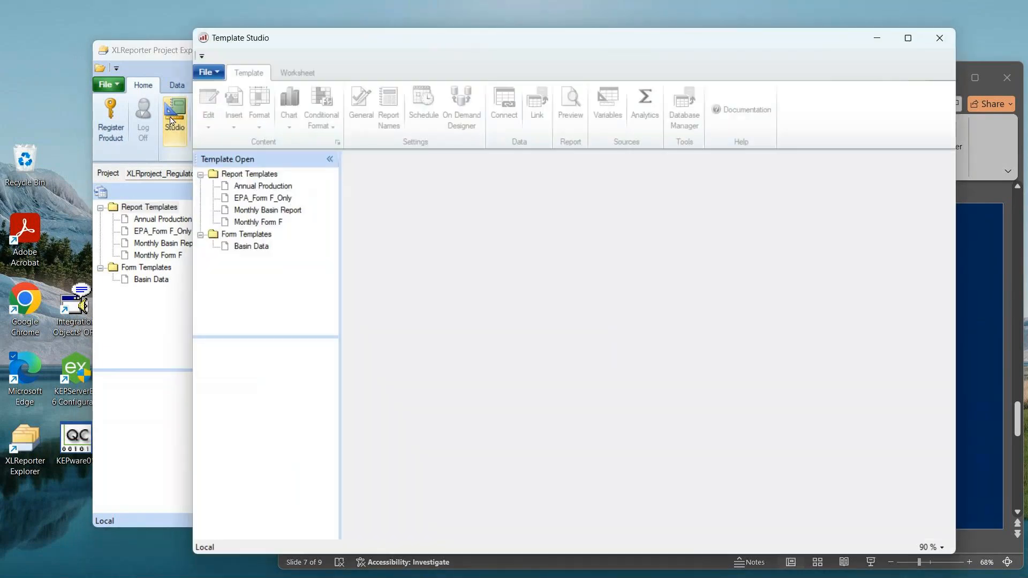
click(219, 73)
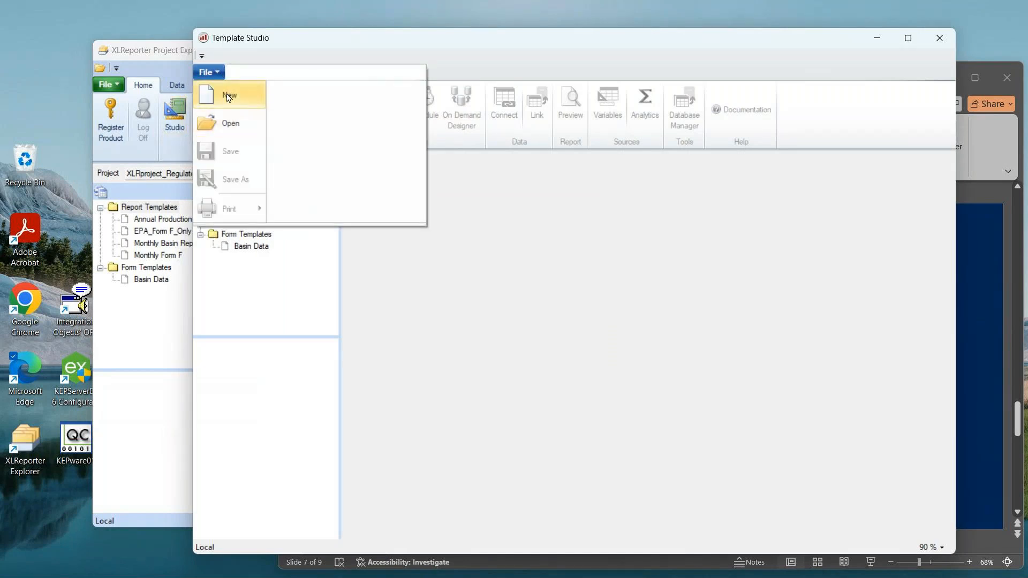
click(228, 95)
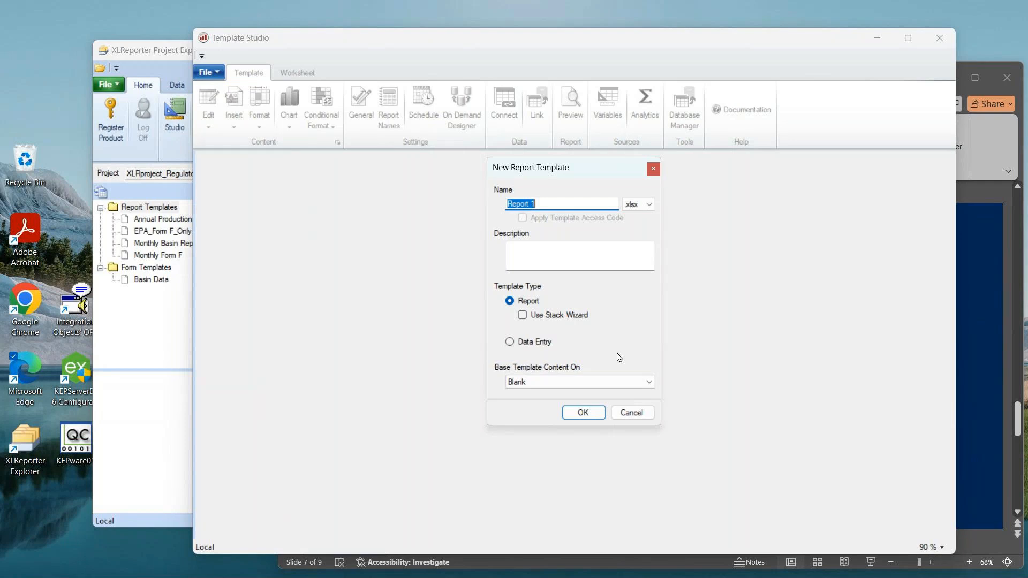
click(648, 382)
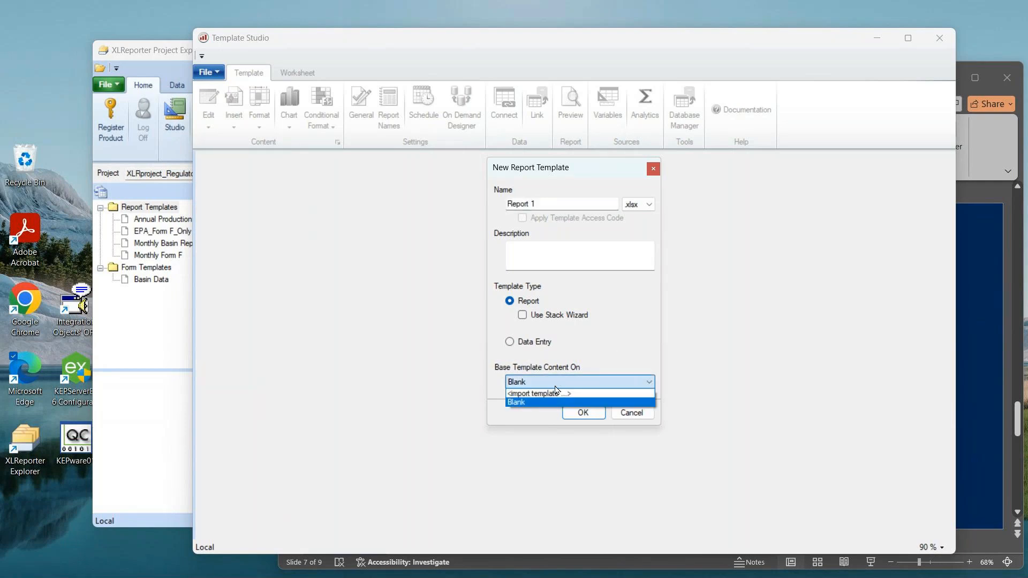
click(557, 393)
click(583, 413)
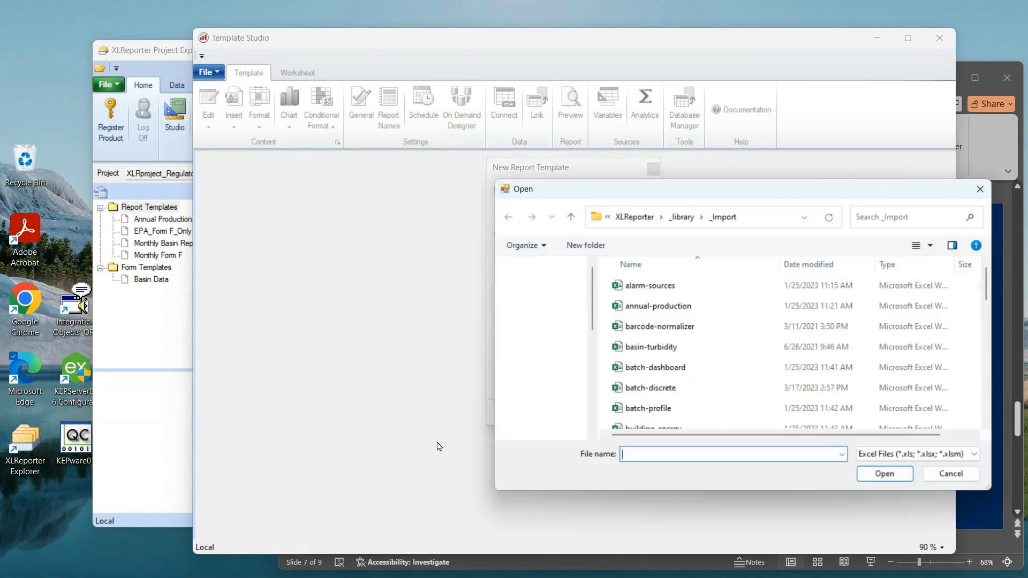
Step: Import EPA_Form F_Only from the Input folder of C:\XLRprojects\XLRproject_Regulatory and create the template as Report 1
click(557, 395)
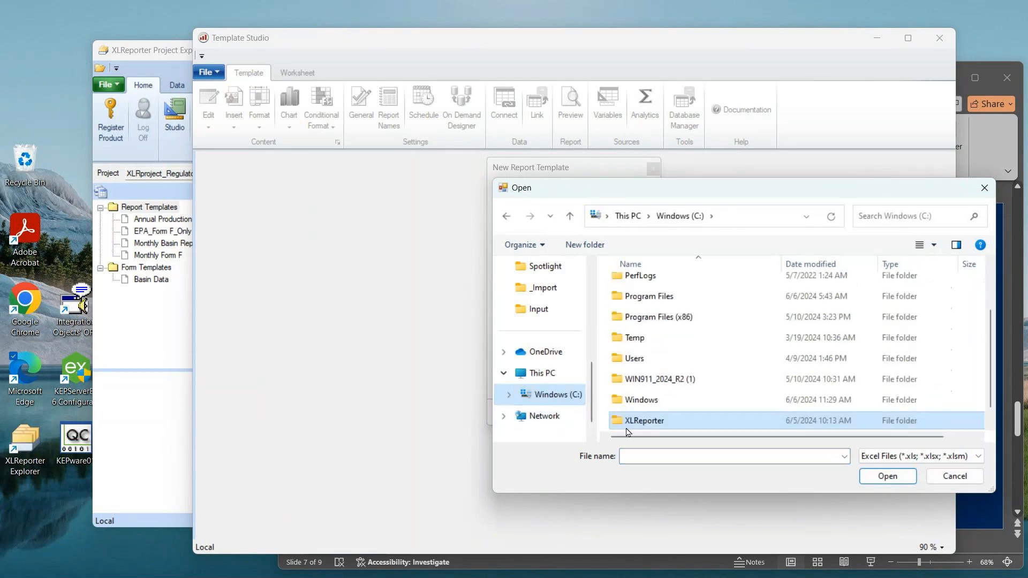
scroll(966, 391, down, 1)
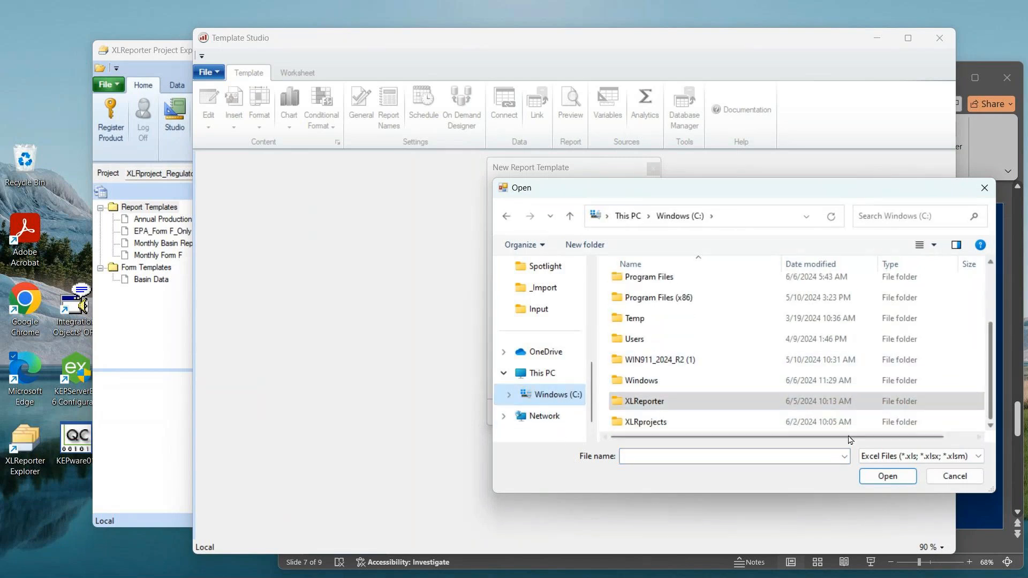
click(660, 424)
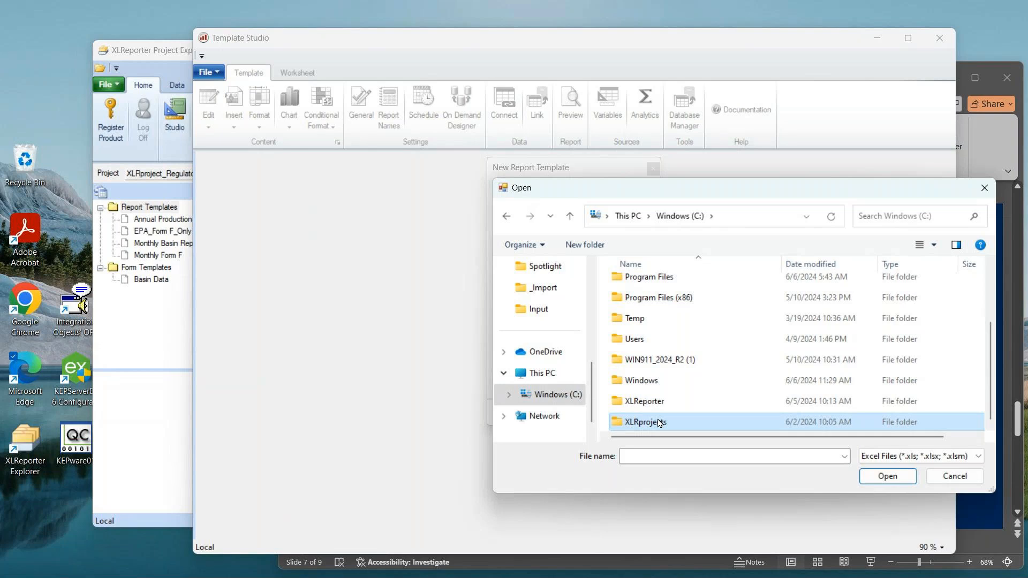
double_click(659, 424)
click(651, 391)
double_click(652, 392)
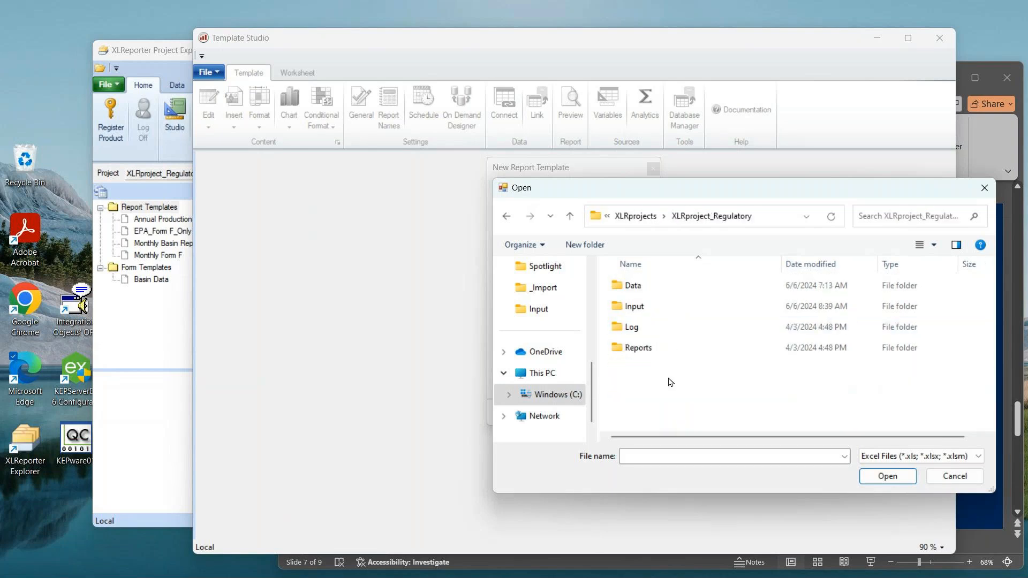
double_click(640, 306)
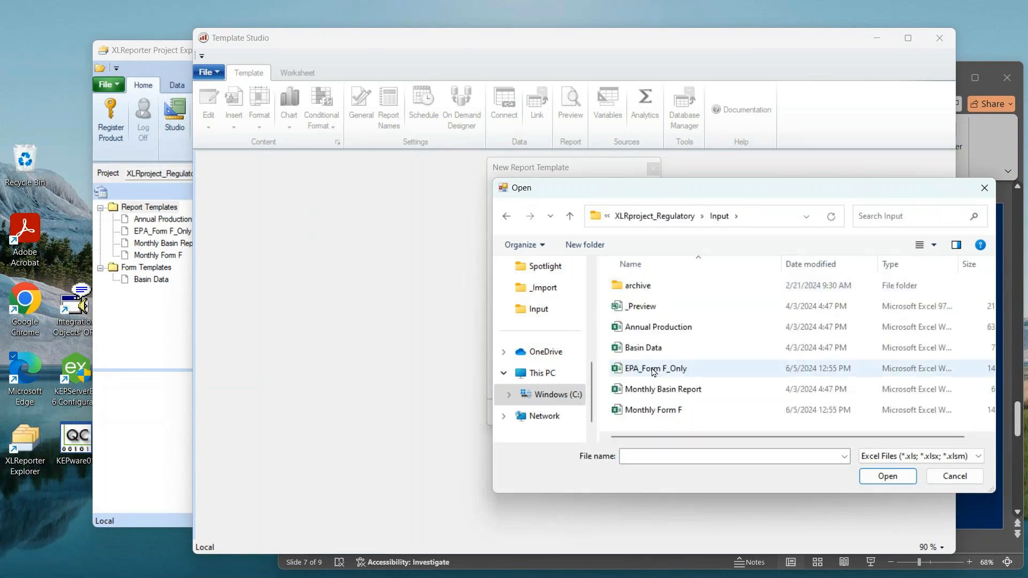
click(653, 372)
click(887, 476)
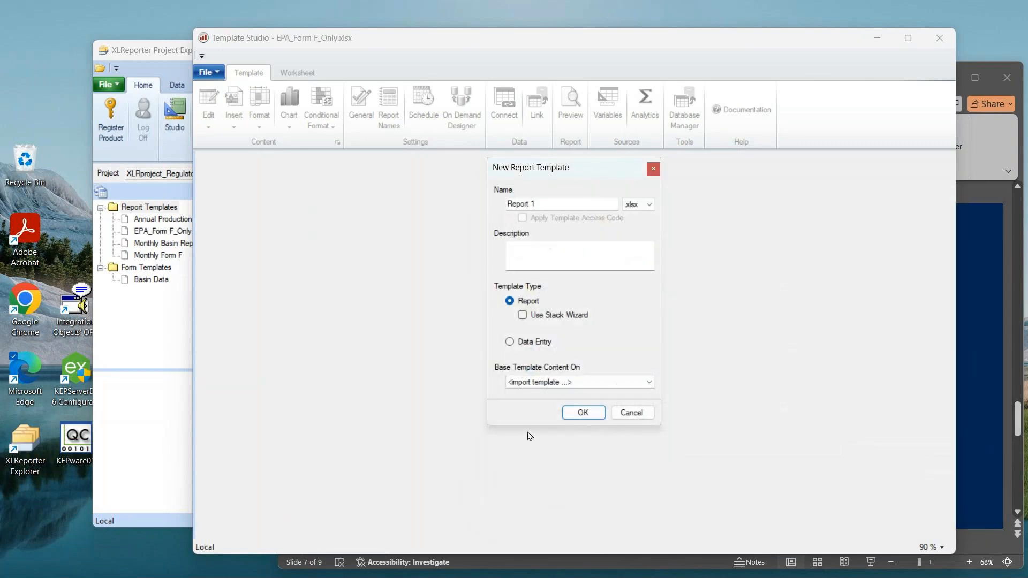
click(585, 413)
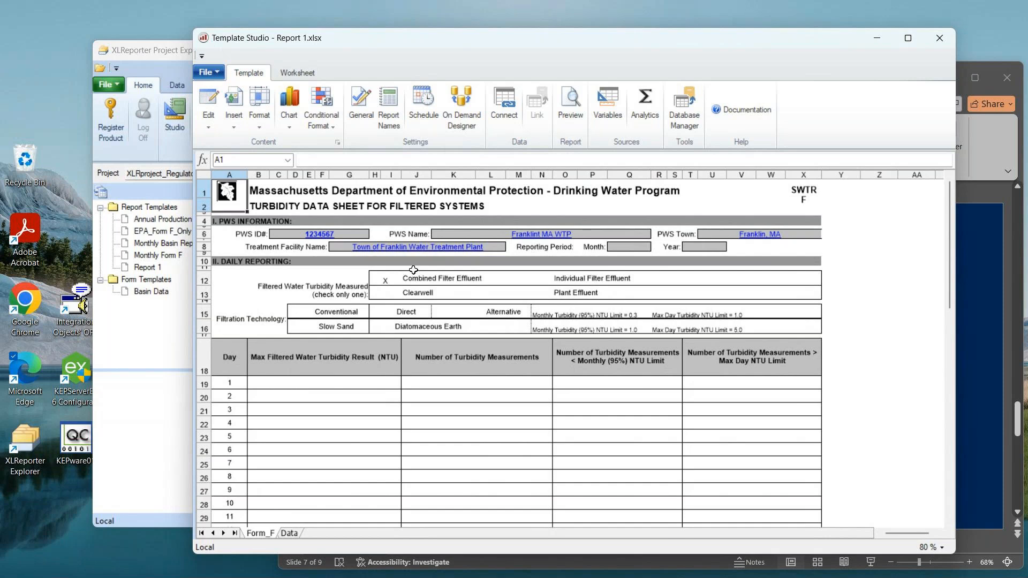
Step: Start a data connection for the reporting period's Month cell Q8 with Expressions as the connector
click(627, 251)
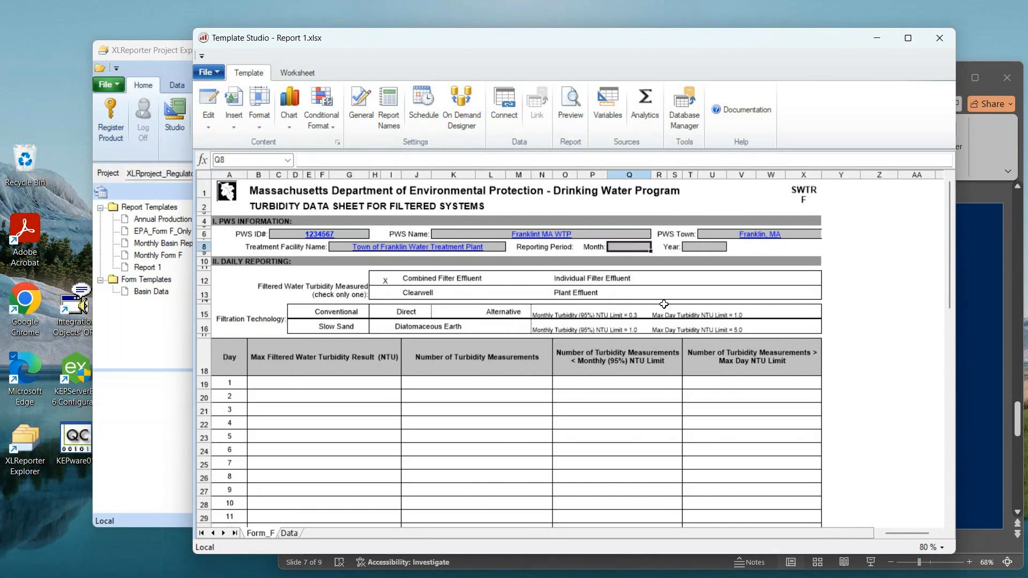
click(504, 107)
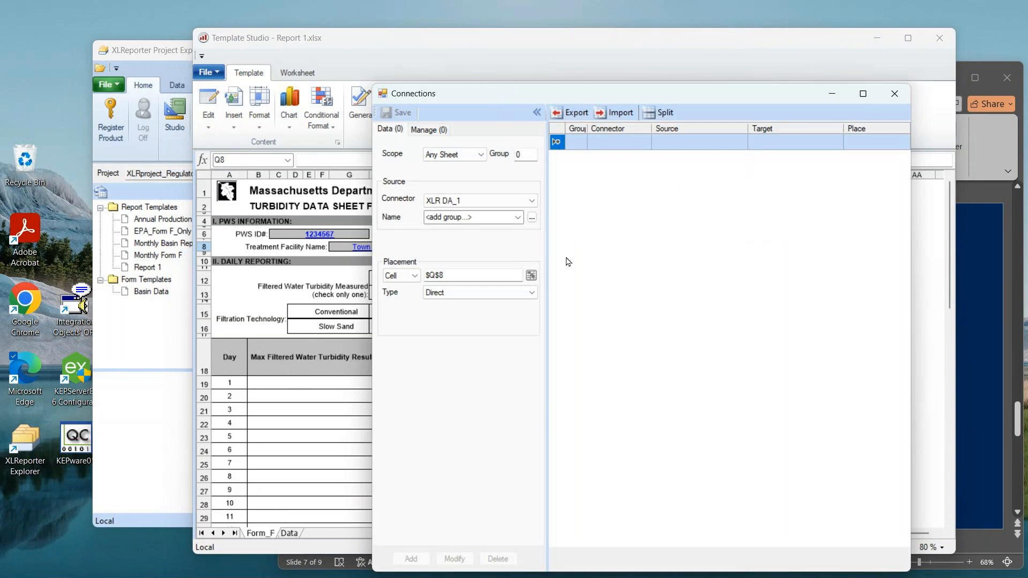
click(530, 201)
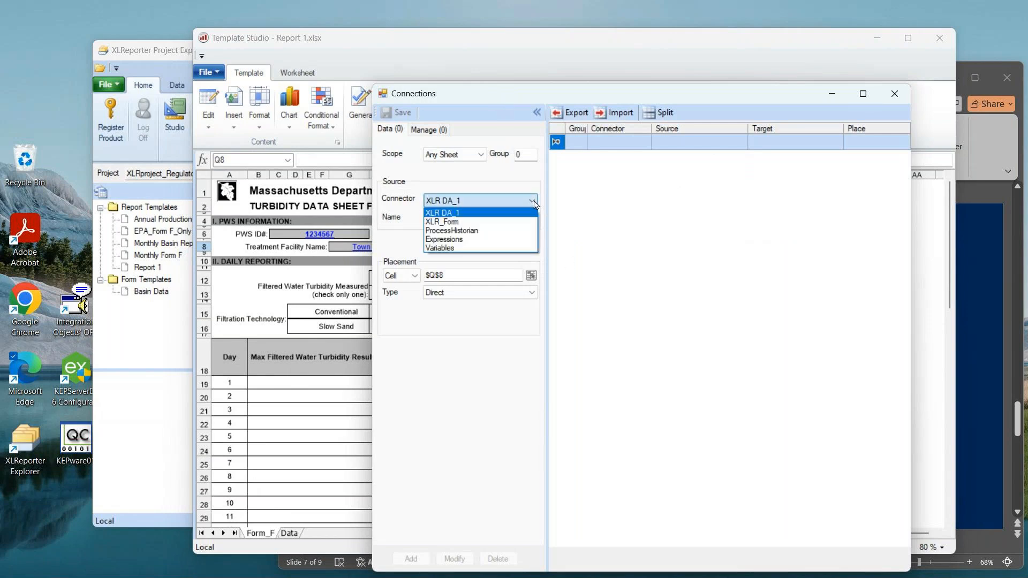
click(471, 244)
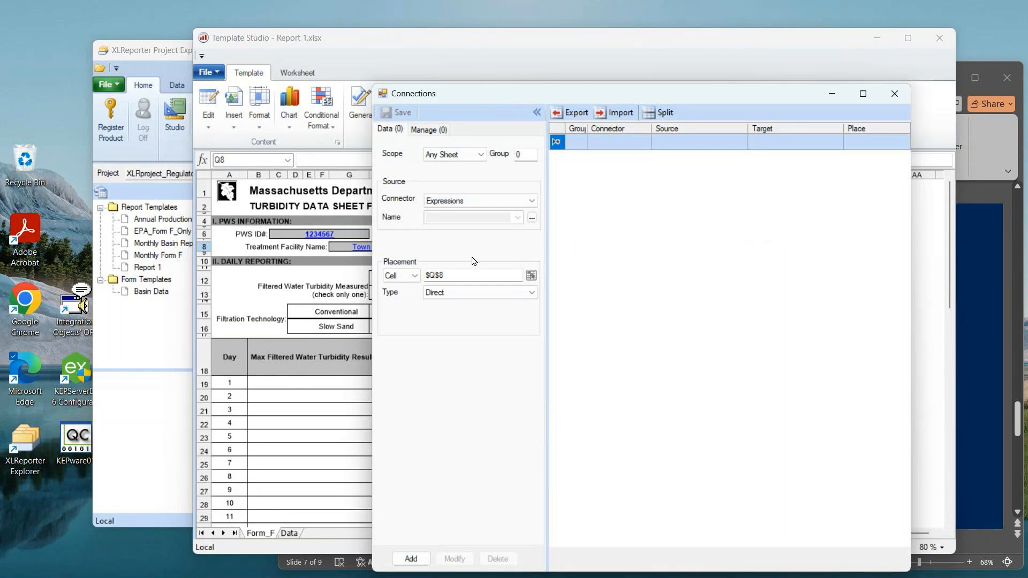
Step: Build the connection's source expression from Month Name (Jan-Dec) and Month Name (January-December), giving {MMM}{MMMM}
click(532, 218)
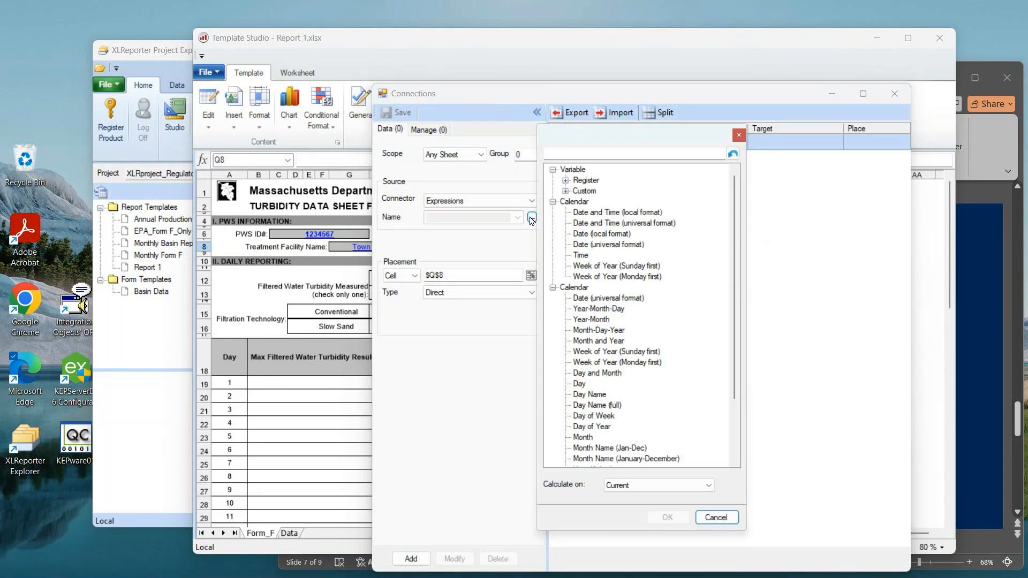
scroll(621, 363, down, 2)
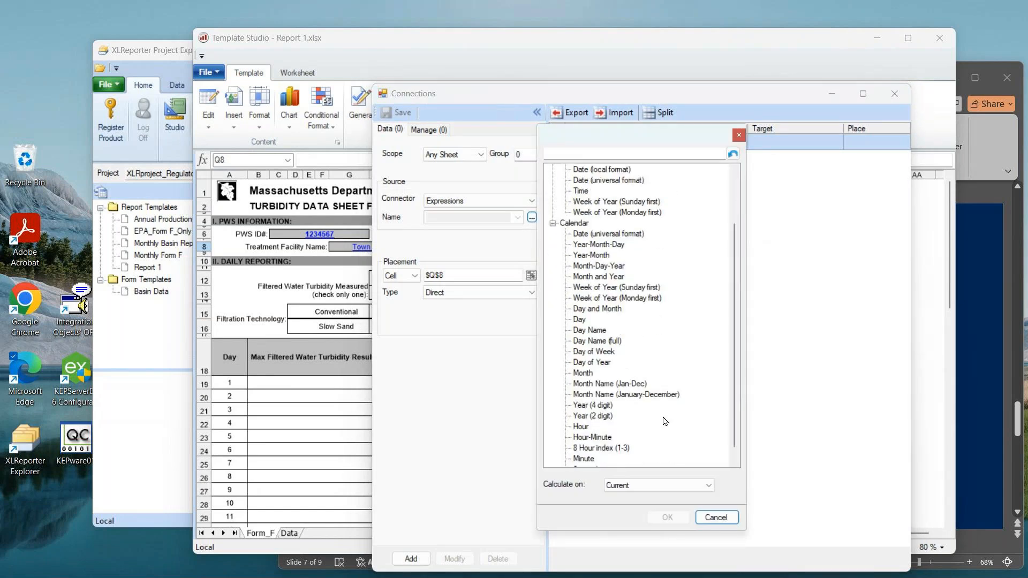
scroll(645, 435, down, 1)
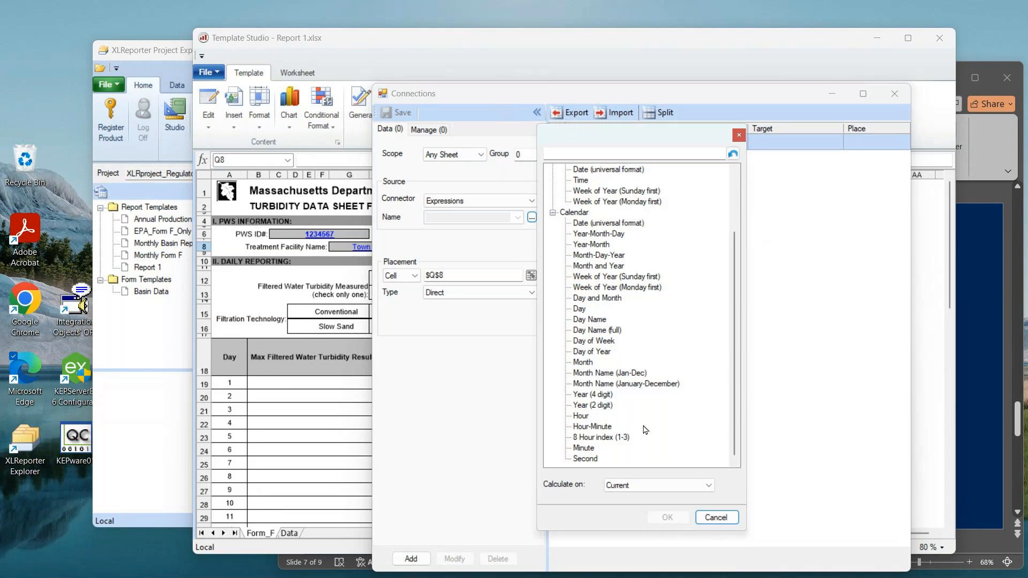
click(600, 374)
double_click(627, 384)
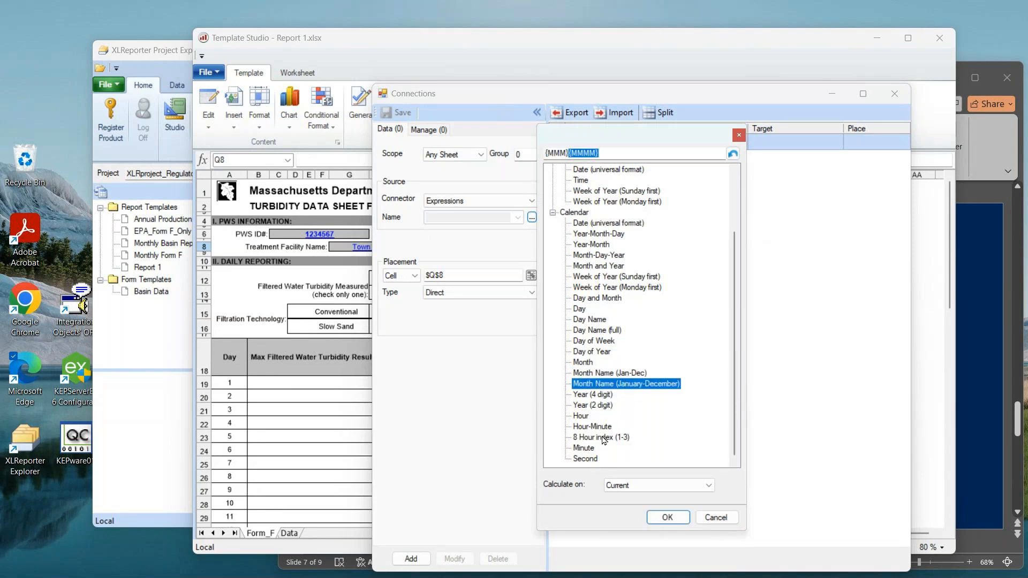
click(668, 518)
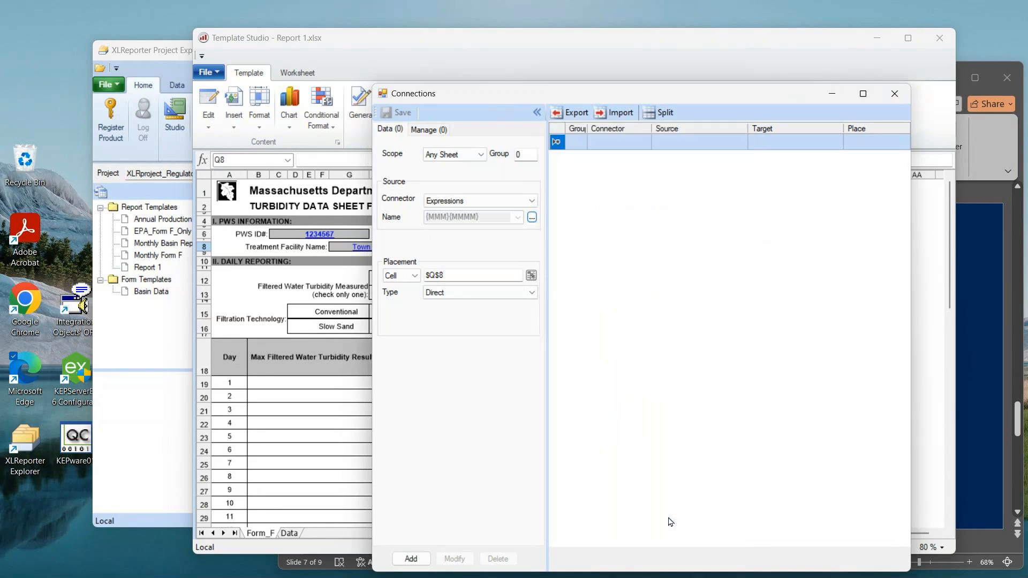
Step: Re-enter the placement cell as $Q$8 and add the month connection to the list
click(506, 275)
key(BackSpace)
key(BackSpace)
key(BackSpace)
key(BackSpace)
drag(577, 91, 578, 288)
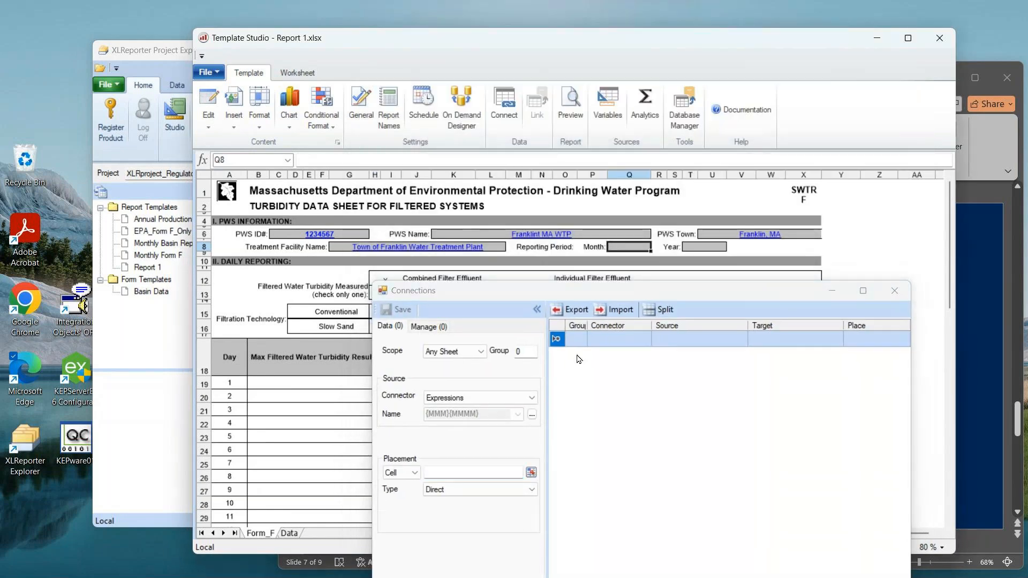
click(517, 472)
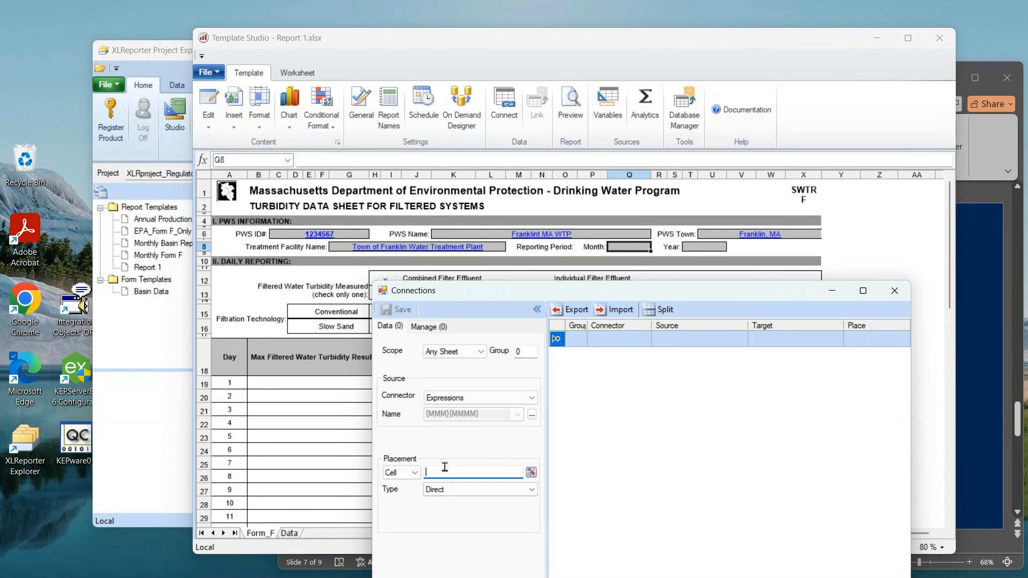
text($Q$8)
drag(688, 294, 695, 76)
click(419, 537)
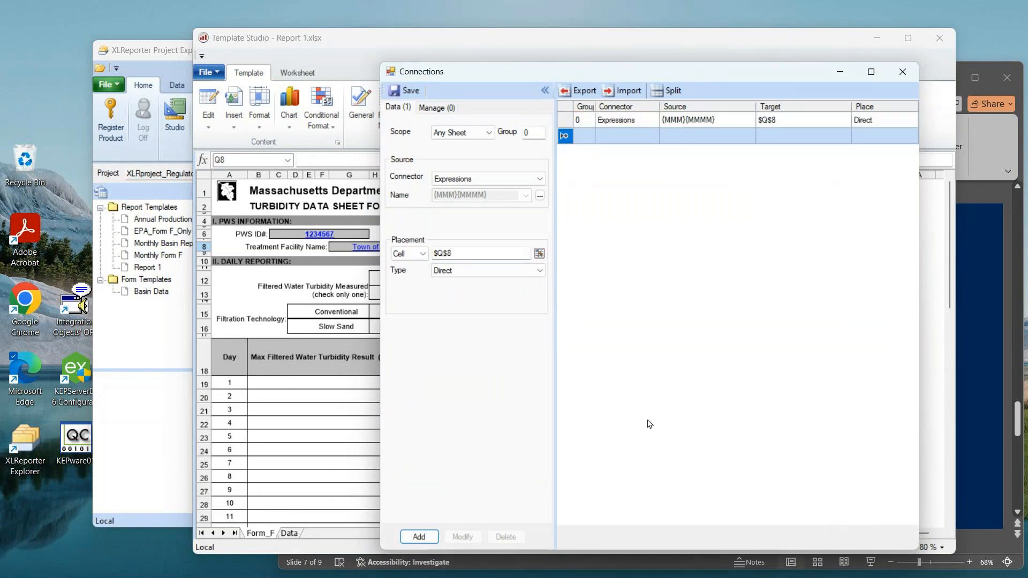
Step: Select the reporting period's Year cell and append Year (4 digit) to the source expression, giving {MMM}{MMMM}{YYYY}
drag(659, 77, 622, 305)
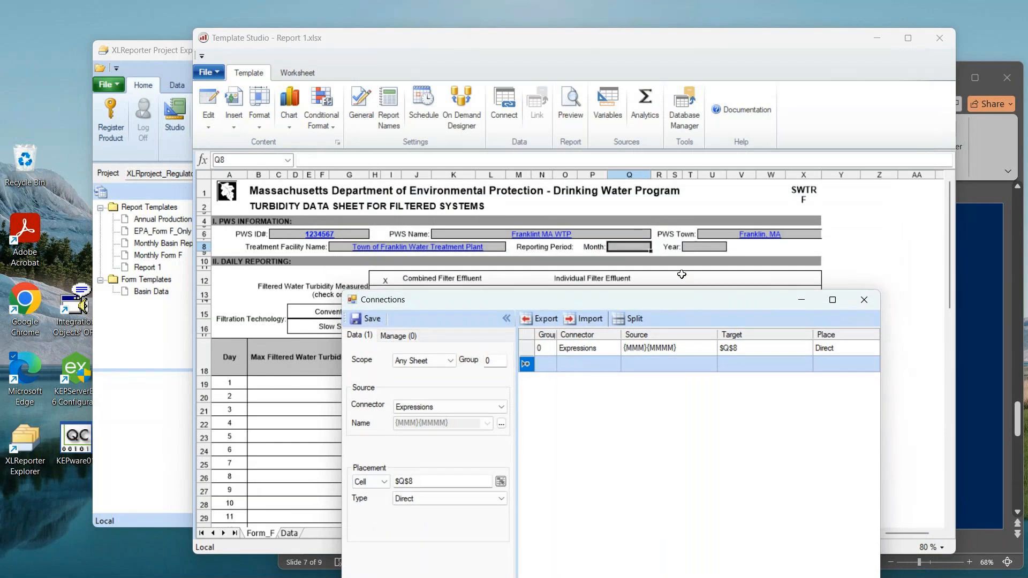
click(699, 247)
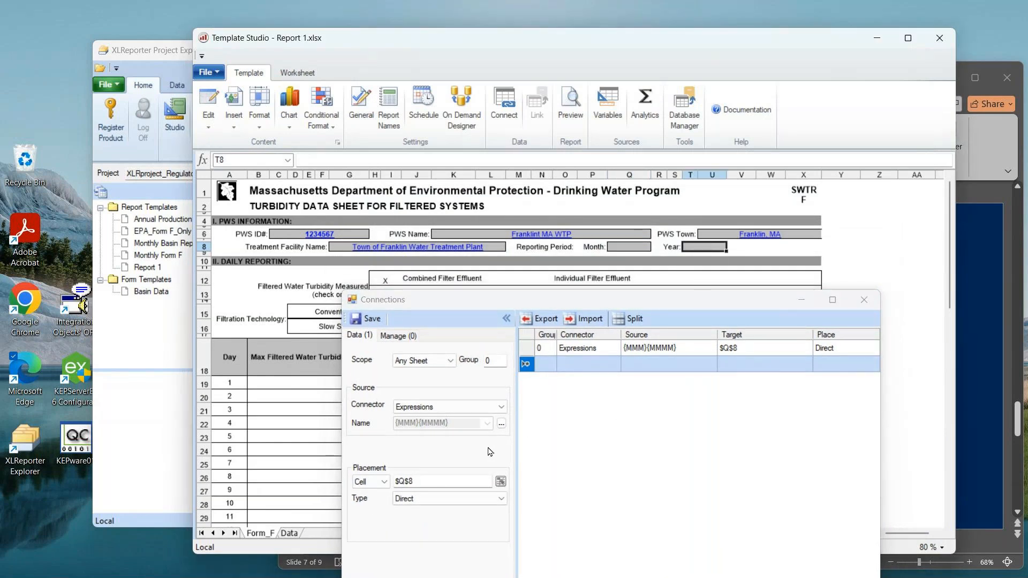
click(502, 423)
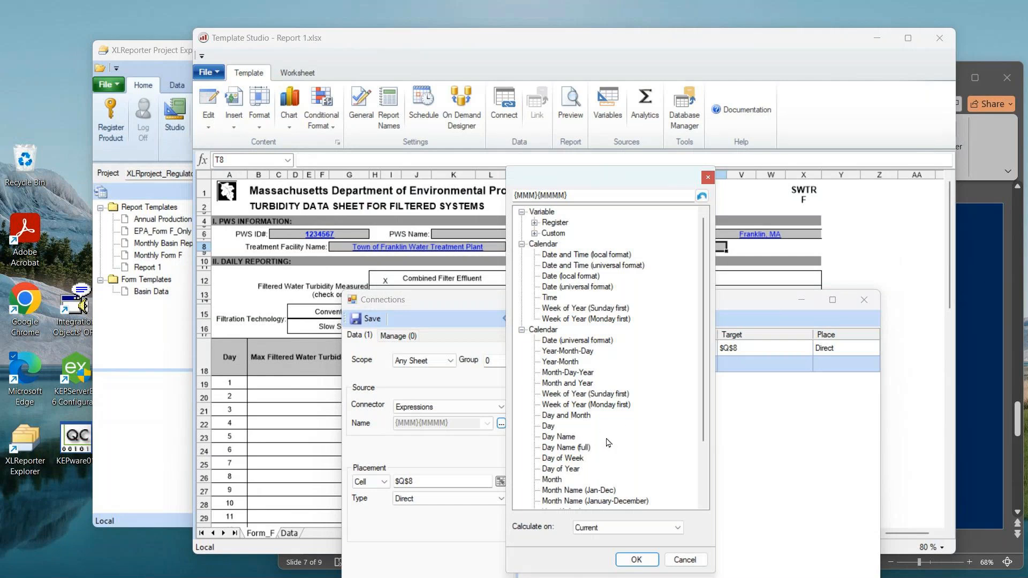
scroll(613, 449, down, 2)
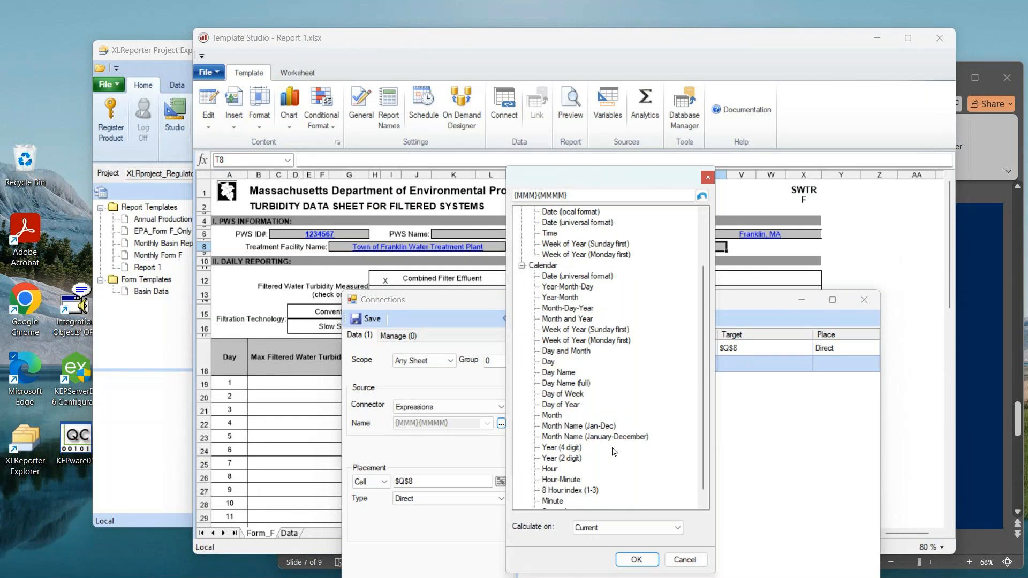
double_click(576, 448)
click(636, 558)
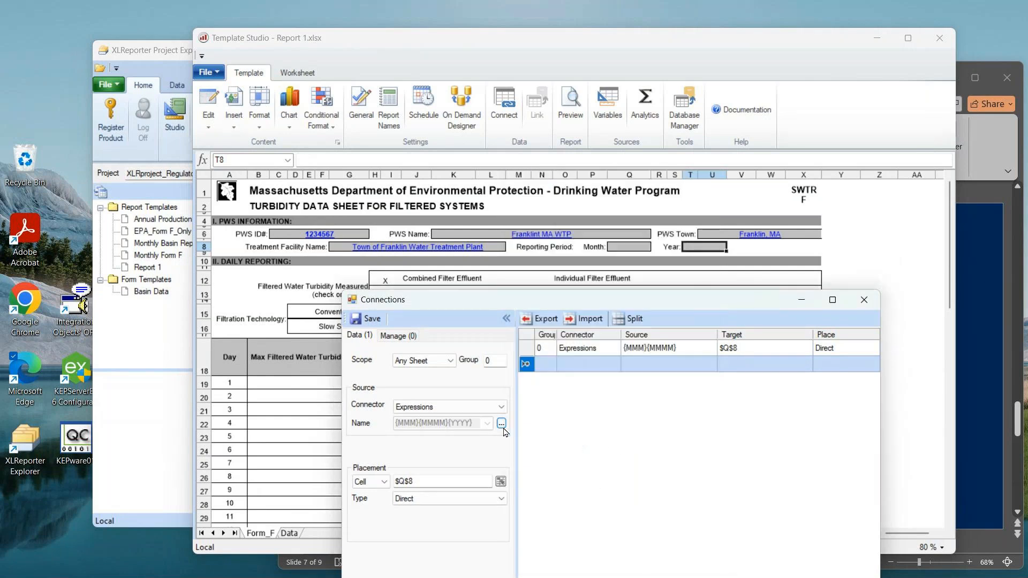
Step: Set the placement cell to $T$8 and add the year connection to the list
click(500, 482)
click(415, 482)
text($T$8)
drag(560, 304, 453, 96)
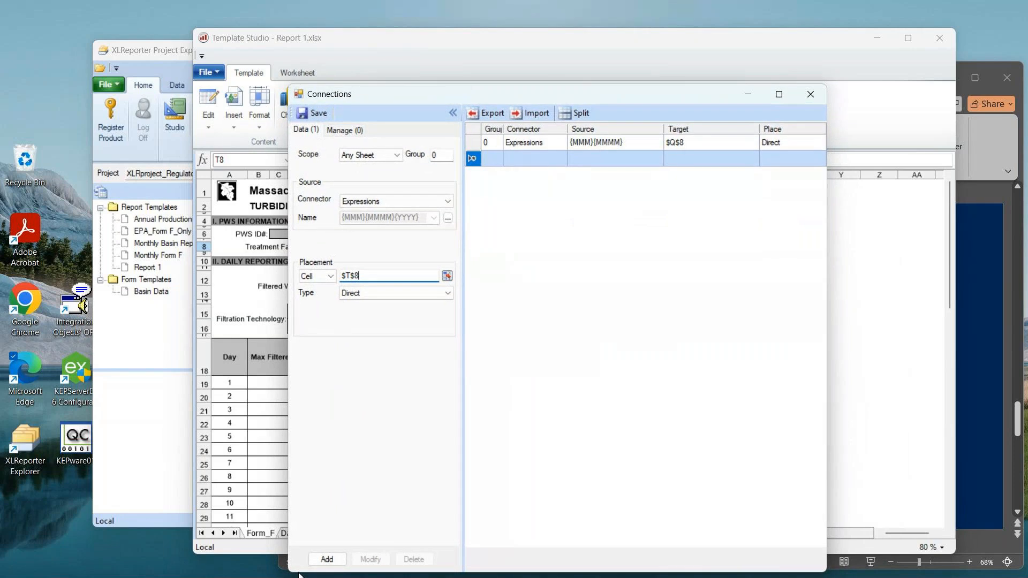
click(327, 559)
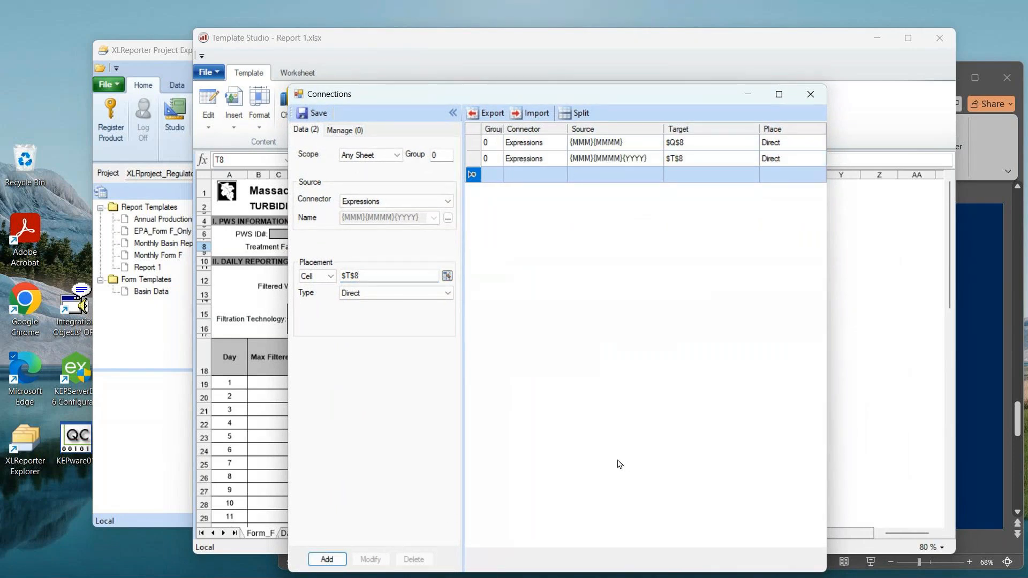
Step: Check the form's Month and Year cells against the target cells of the two connections
drag(566, 94, 787, 157)
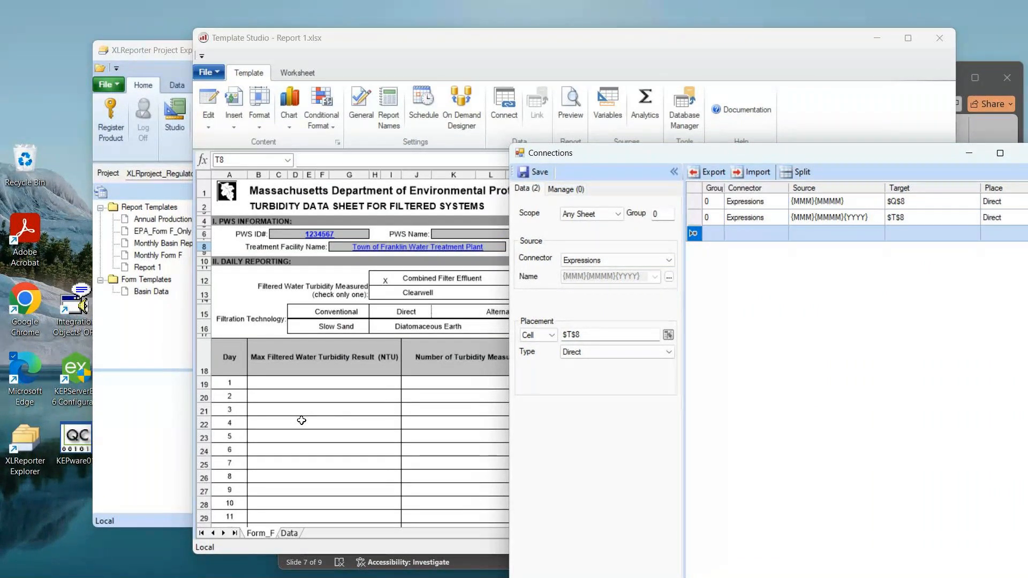
drag(448, 323, 426, 359)
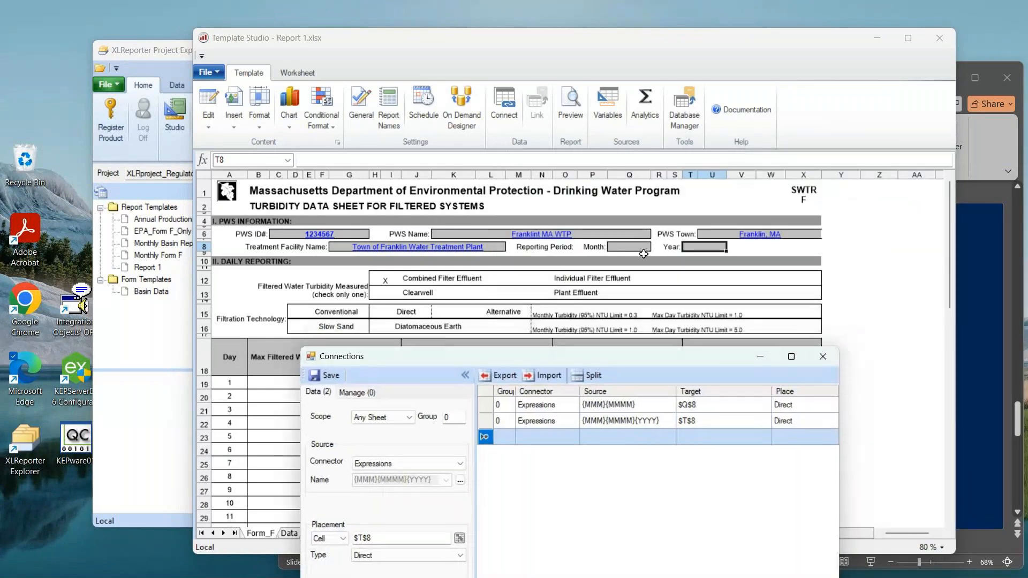
click(630, 246)
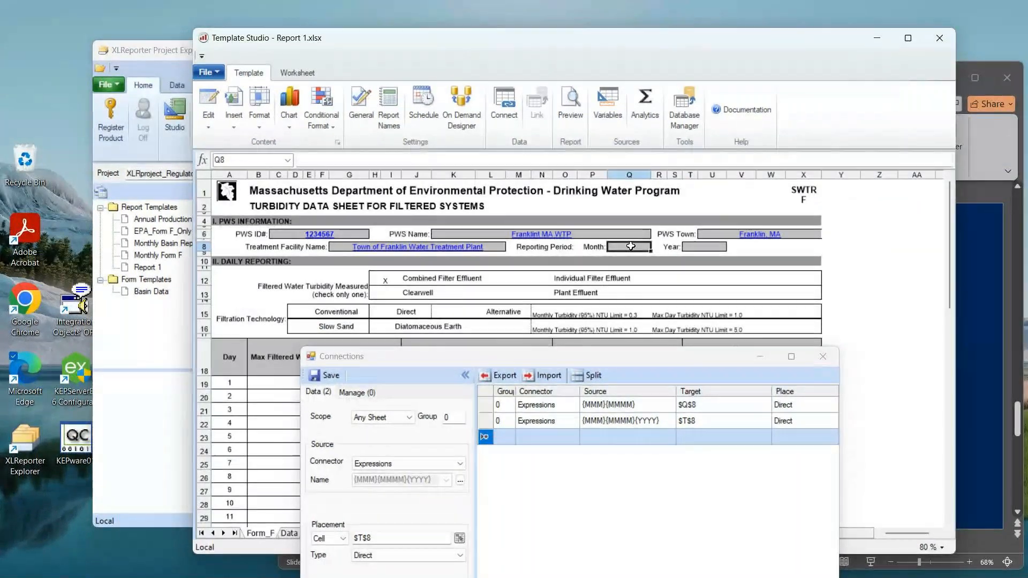
click(699, 248)
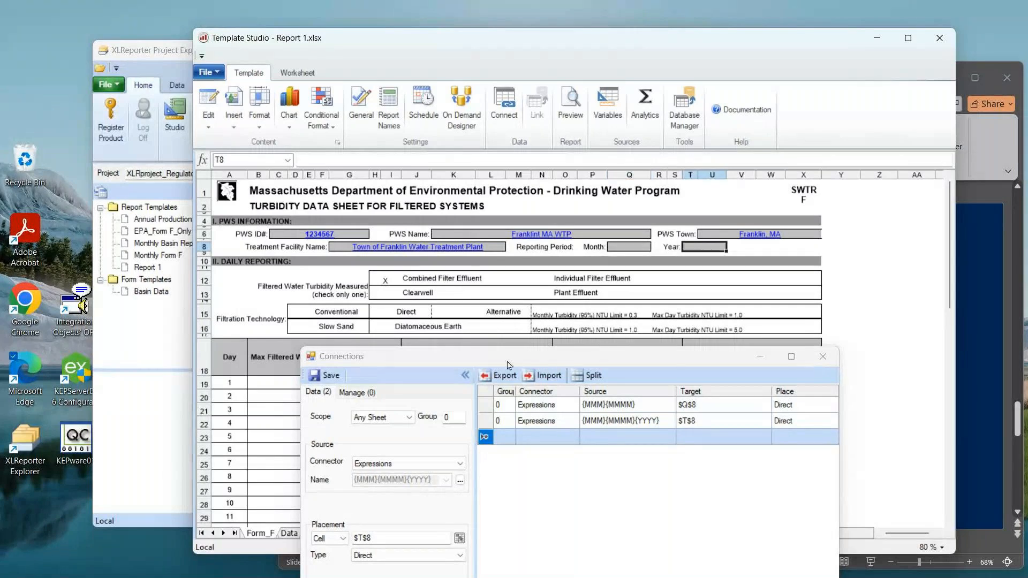
Step: Examine the four turbidity column headings of the form's daily reporting table
drag(508, 365, 531, 442)
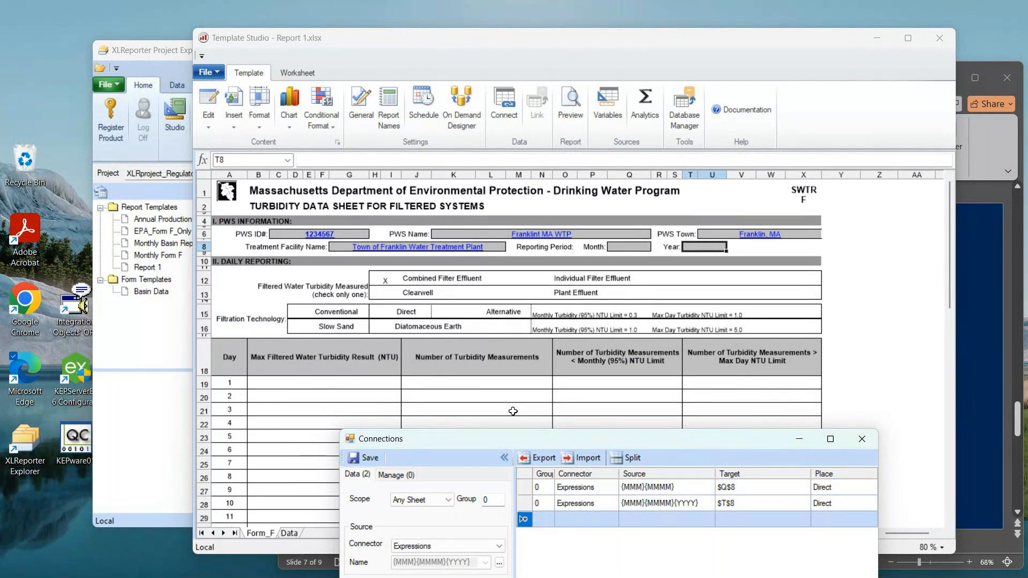
click(347, 358)
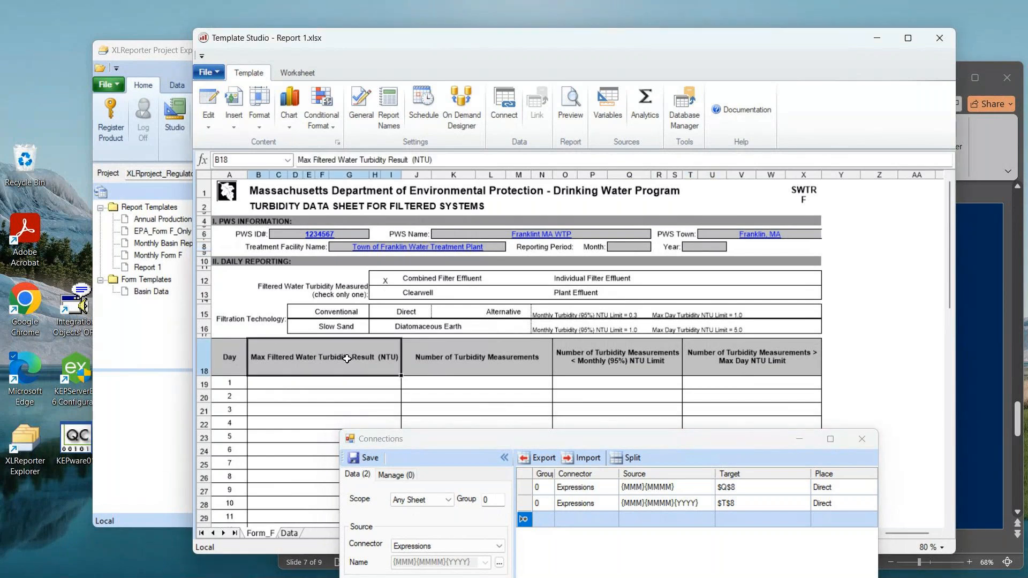
click(463, 367)
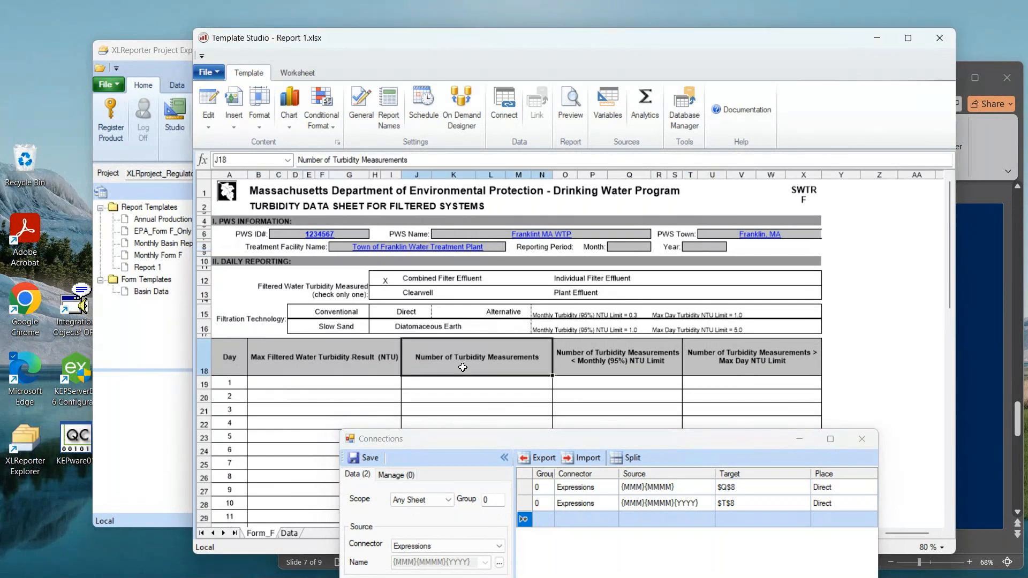
click(603, 352)
click(733, 357)
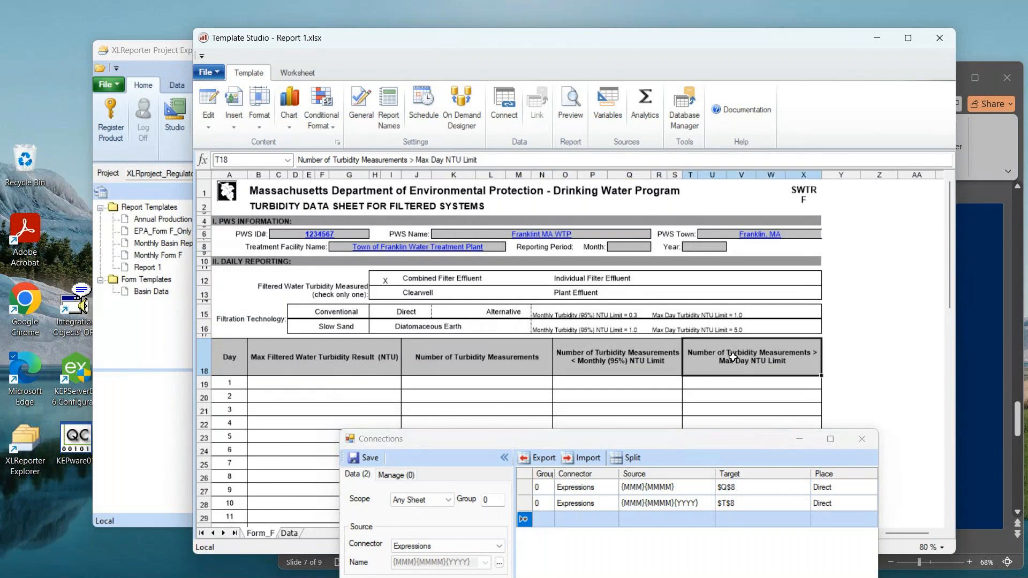
drag(626, 441, 552, 435)
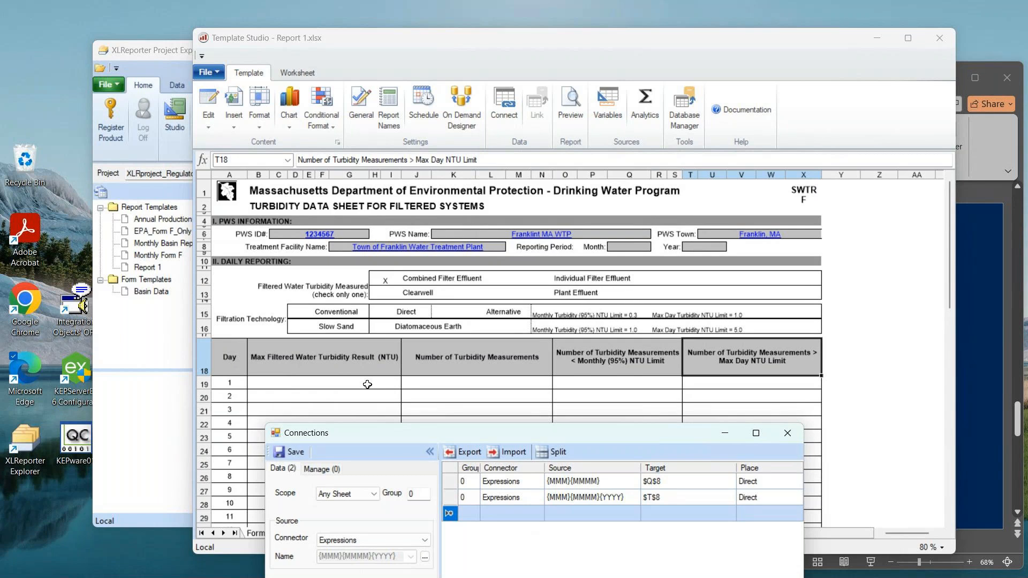
Step: Set the connection source to the ProcessHistorian connector and its Monthly Form F group
drag(574, 443, 565, 142)
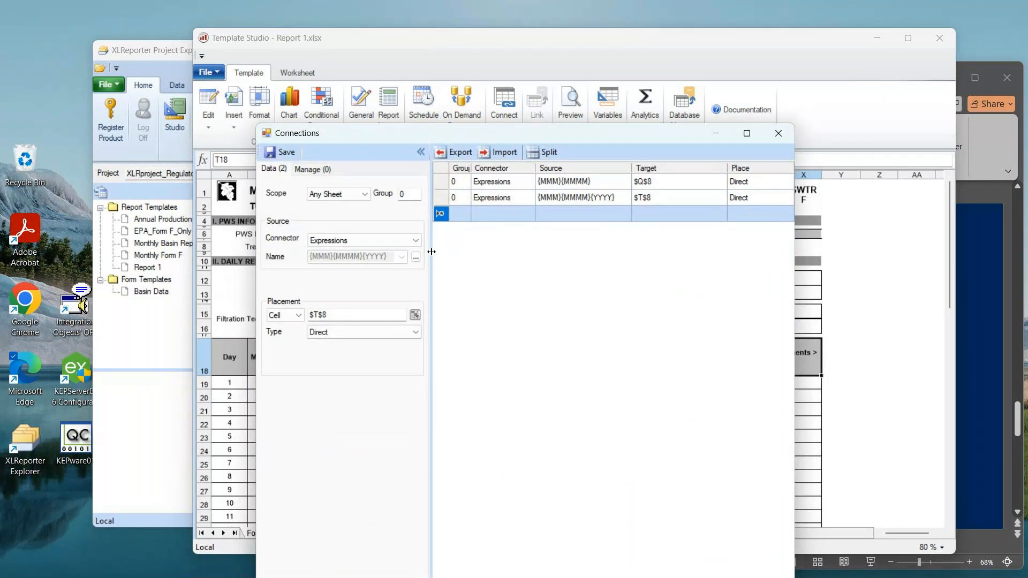
click(417, 243)
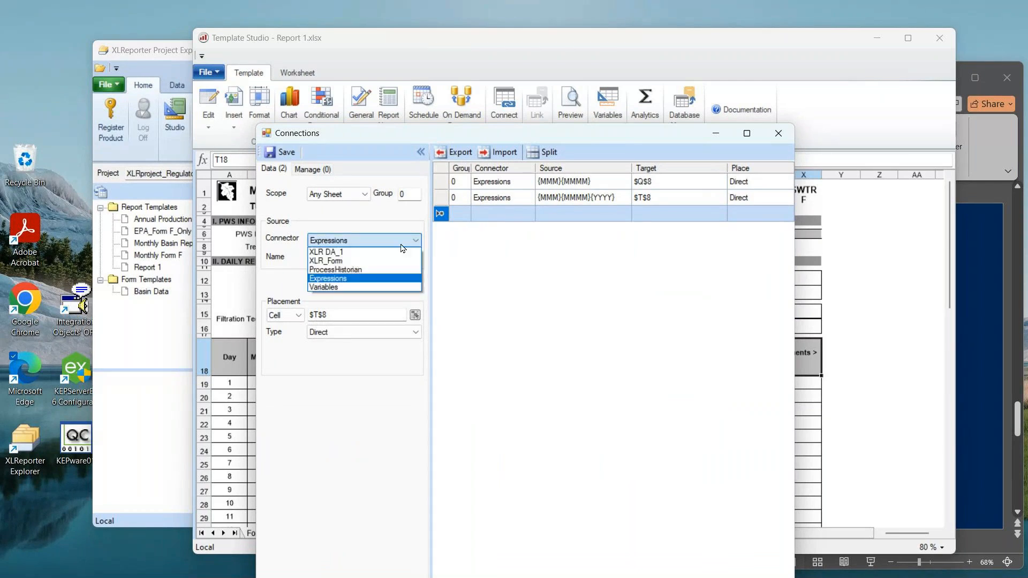
click(375, 278)
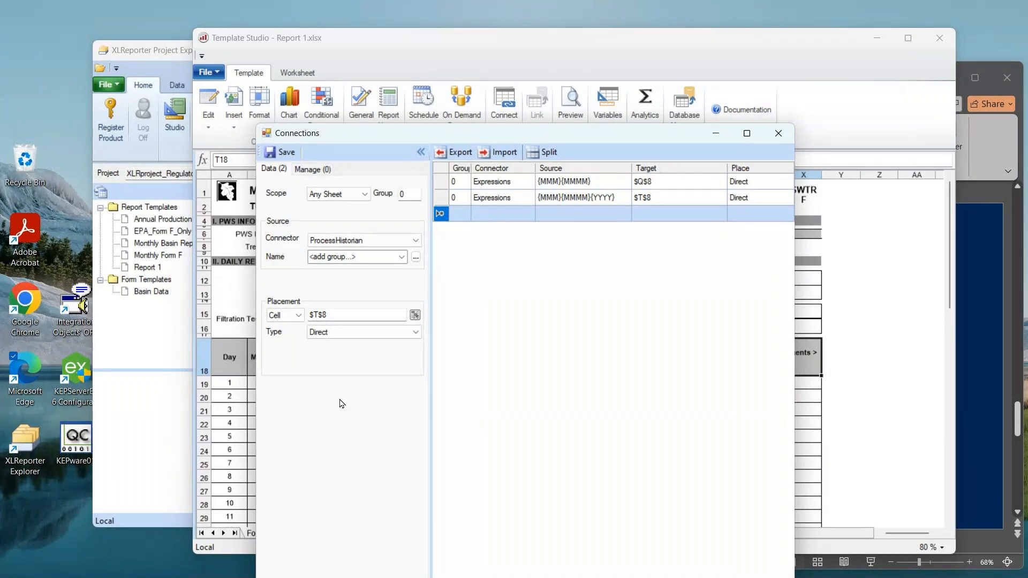
click(402, 257)
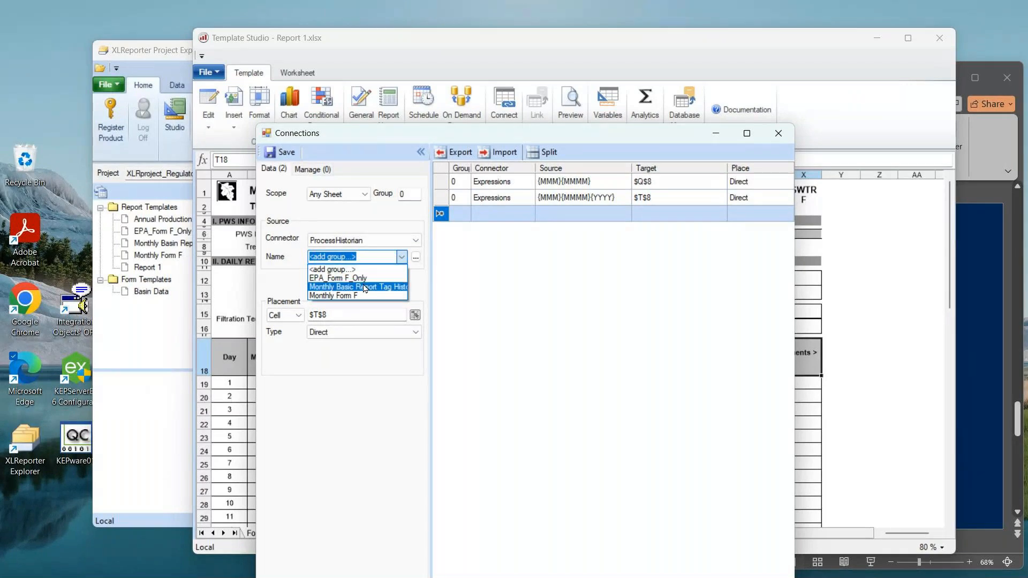
click(343, 296)
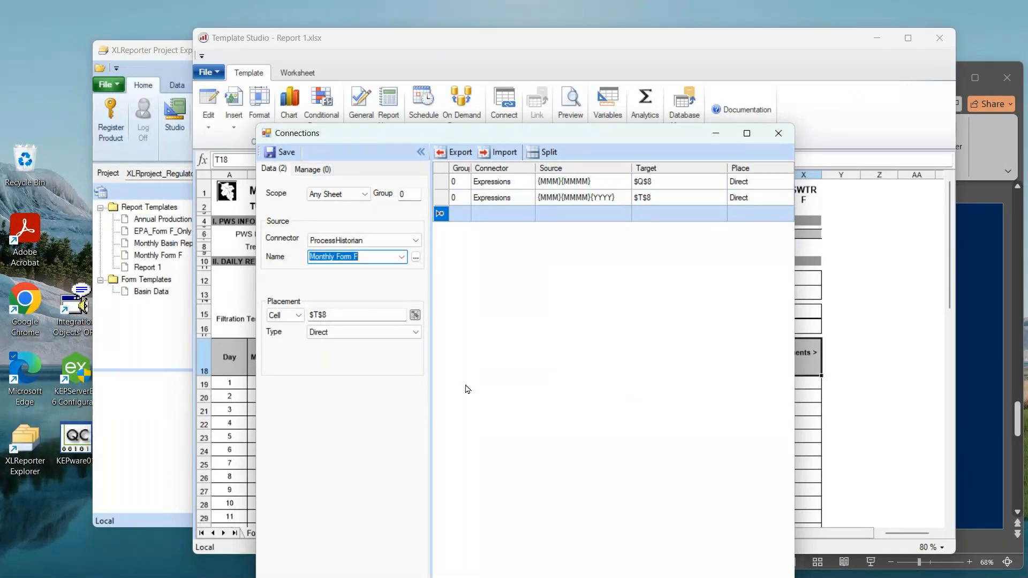
Step: Open the Monthly Form F group and review the calculation settings of each of its four CmbFilter columns
click(415, 257)
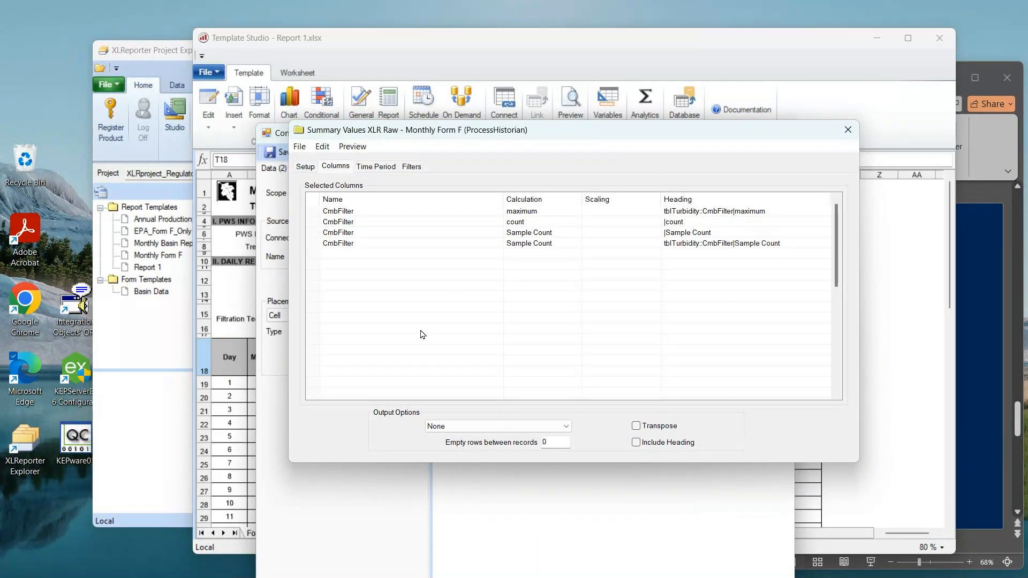
double_click(546, 212)
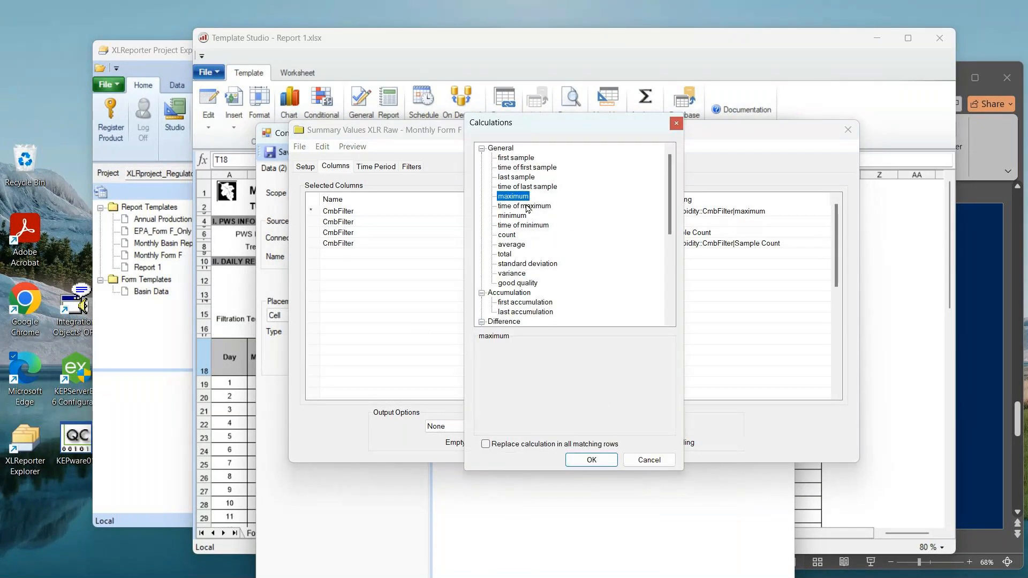
click(609, 460)
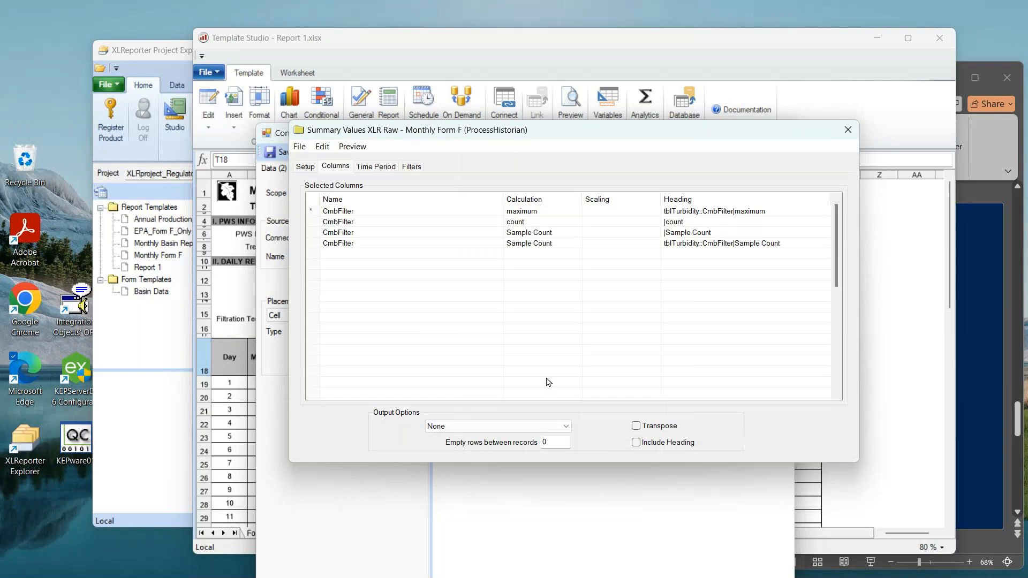
double_click(560, 222)
click(590, 461)
double_click(567, 234)
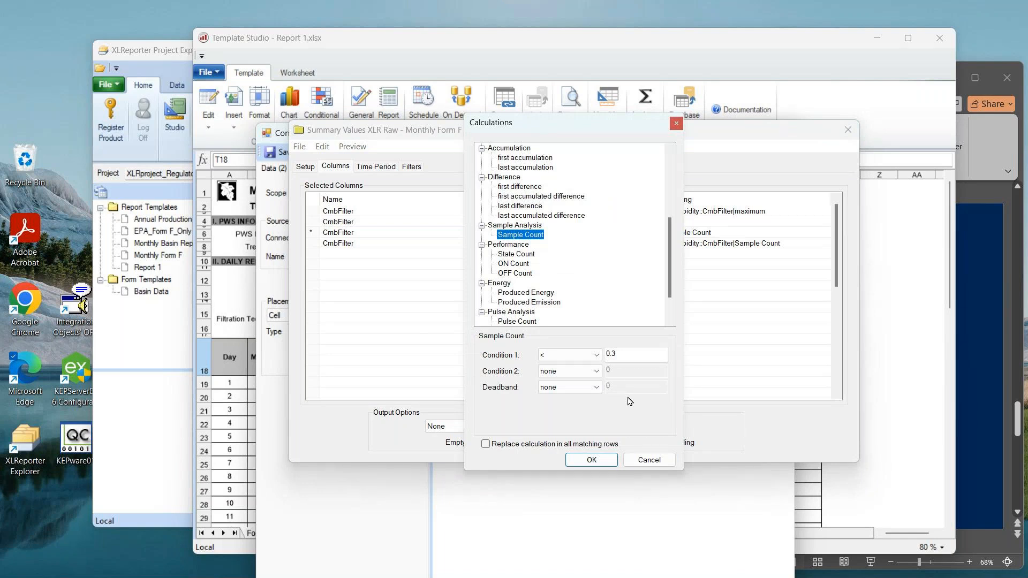
click(589, 460)
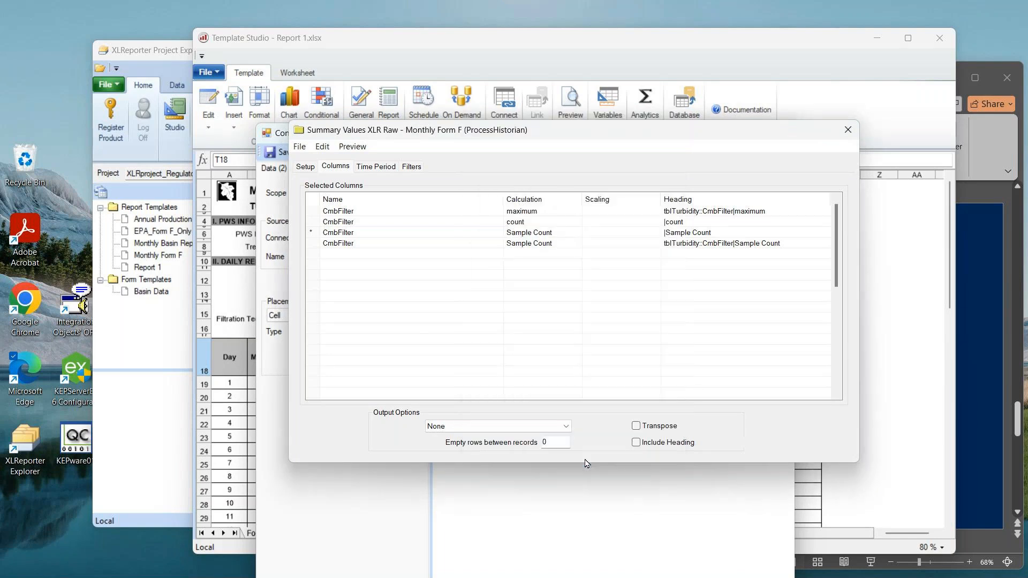
double_click(565, 245)
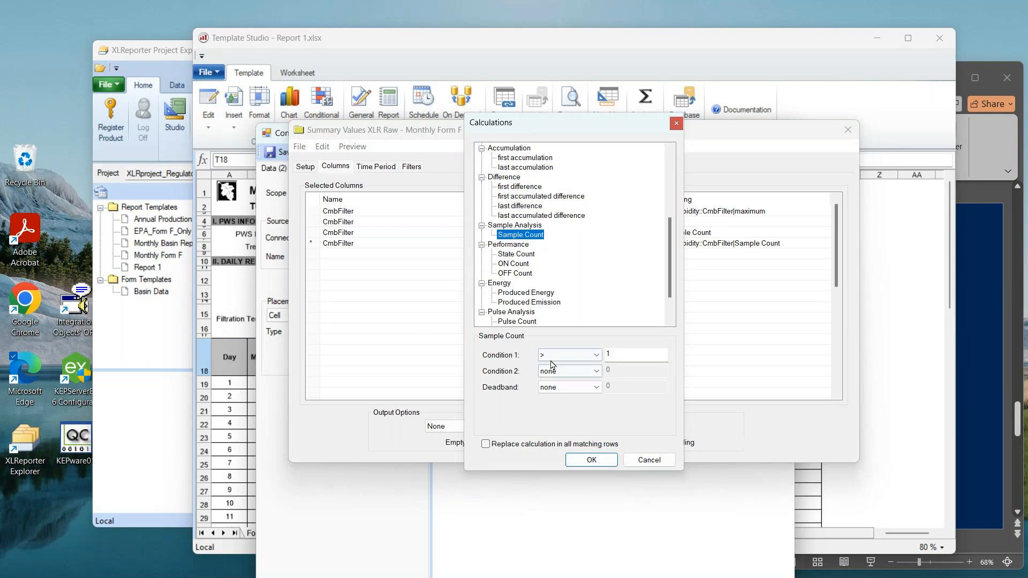
click(596, 460)
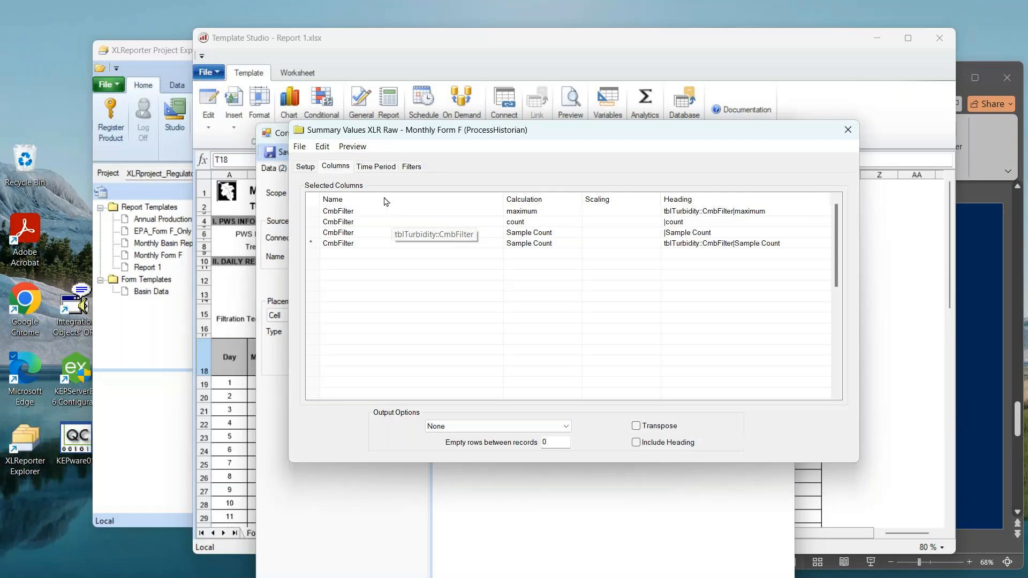
Step: Review the Monthly Form F group's time period settings and close the group, saving its edits
click(376, 166)
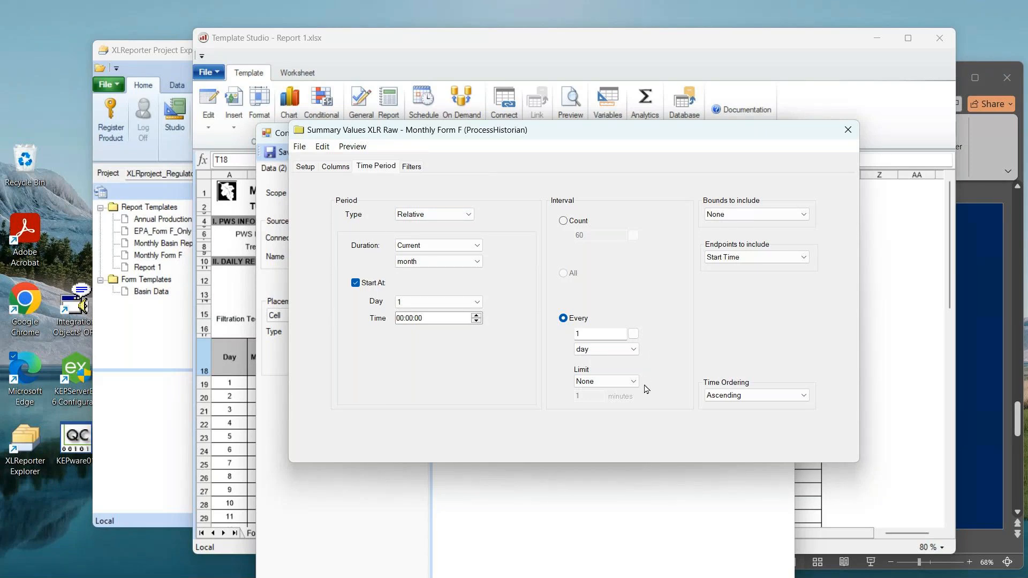
click(848, 129)
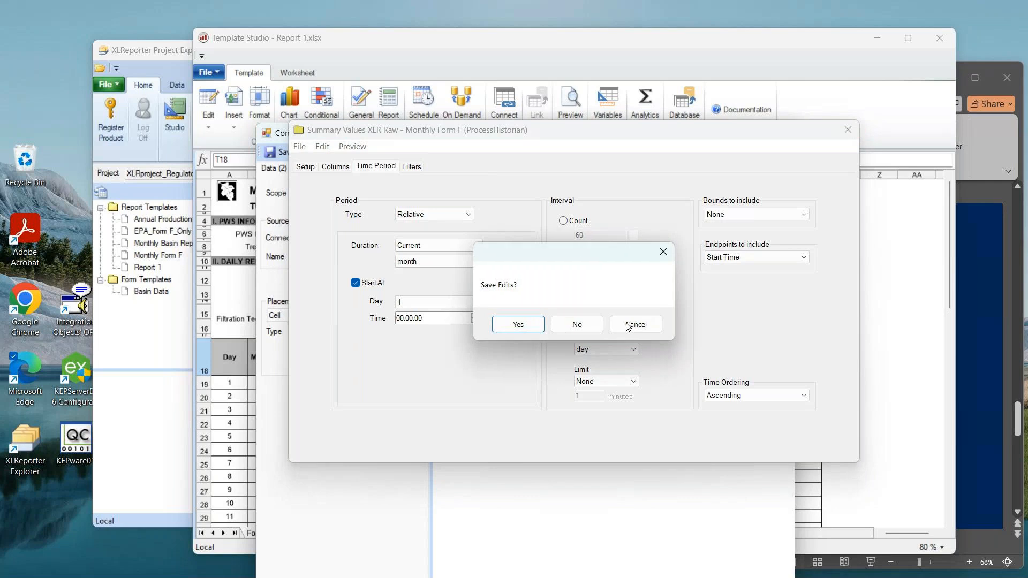
click(519, 325)
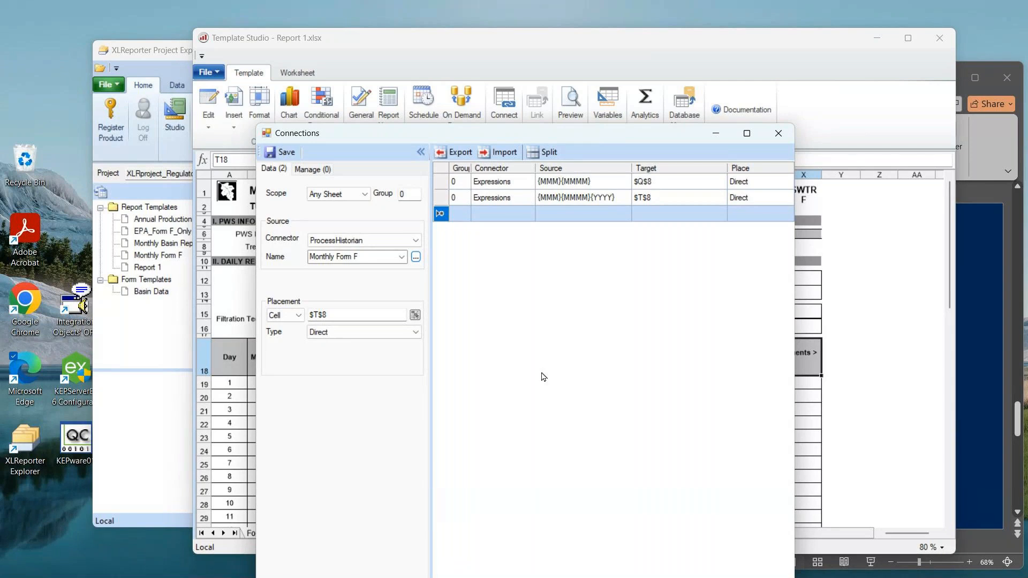
Step: Move the Connections window aside and compare the daily table's first three turbidity headings with the reviewed group columns
drag(366, 135, 801, 78)
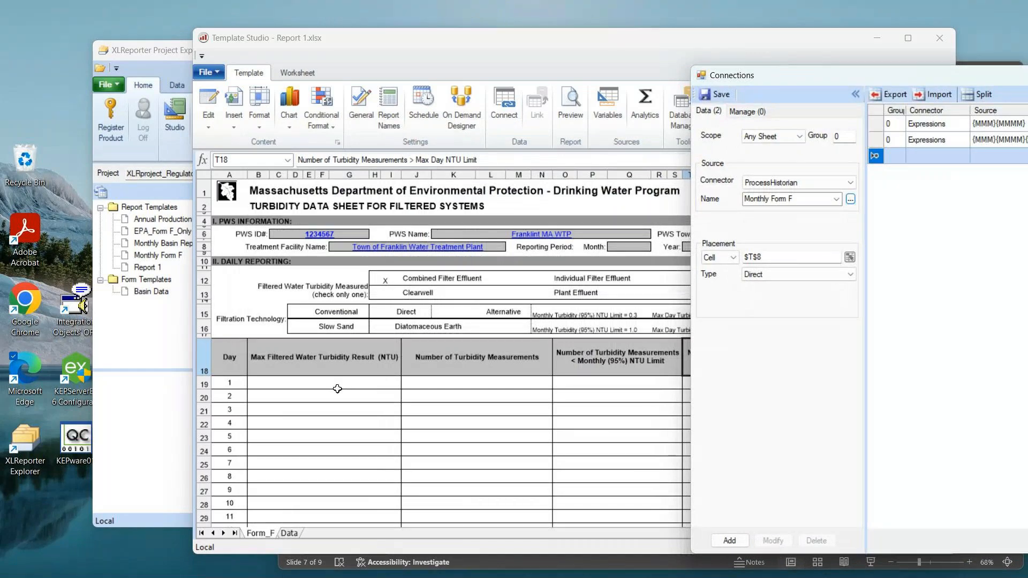
click(346, 356)
click(437, 357)
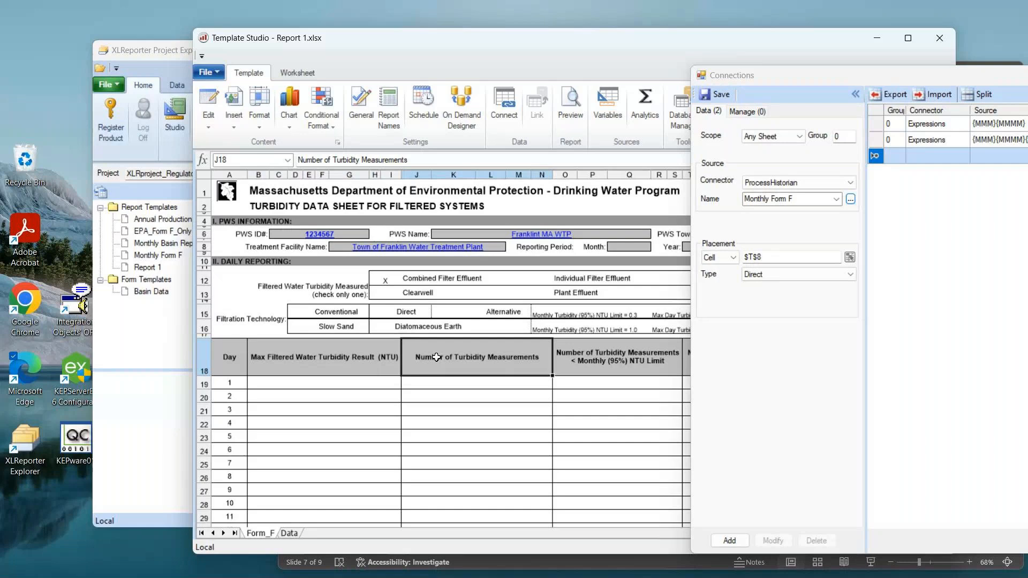
click(595, 347)
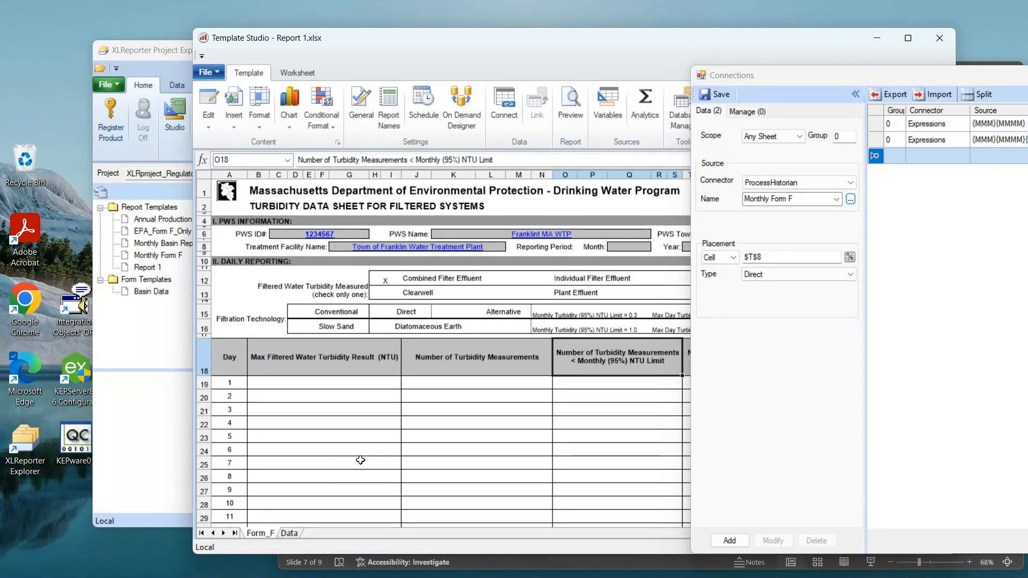
Step: Set the scope of the year connection ({MMM}{MMMM}{YYYY}) to the Form_F sheet and apply the modification
drag(776, 79, 411, 86)
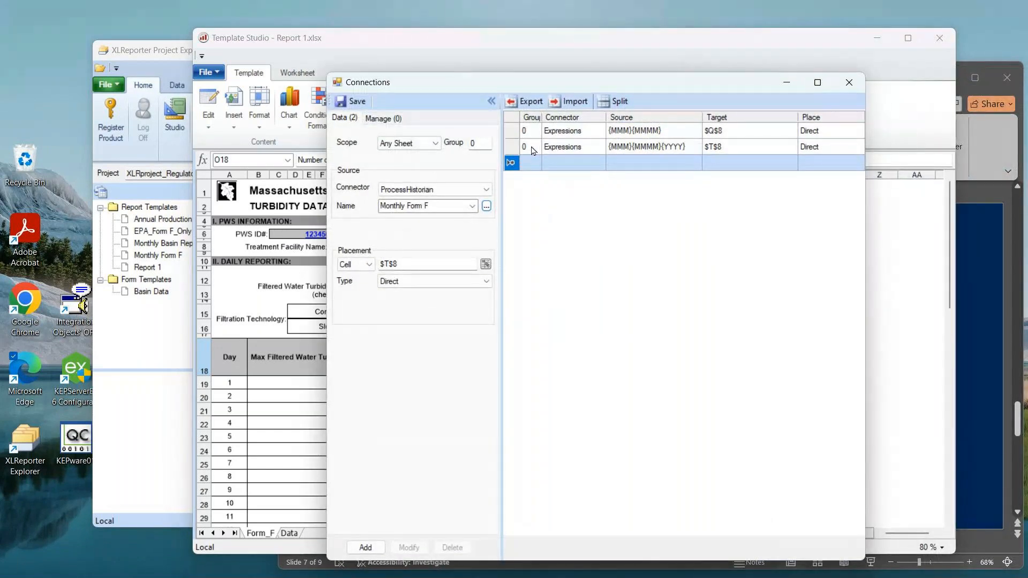
click(548, 146)
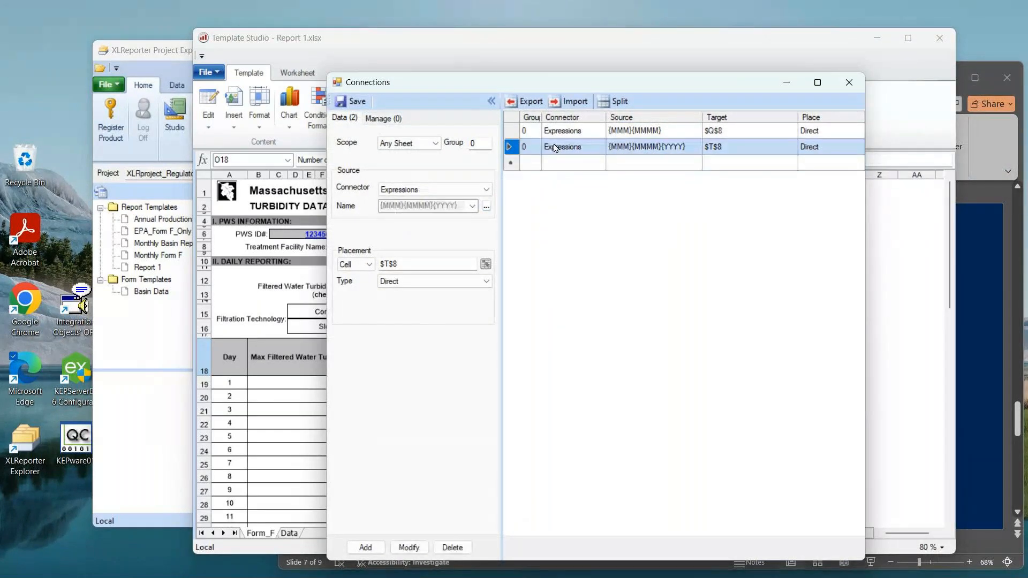
click(436, 146)
click(417, 165)
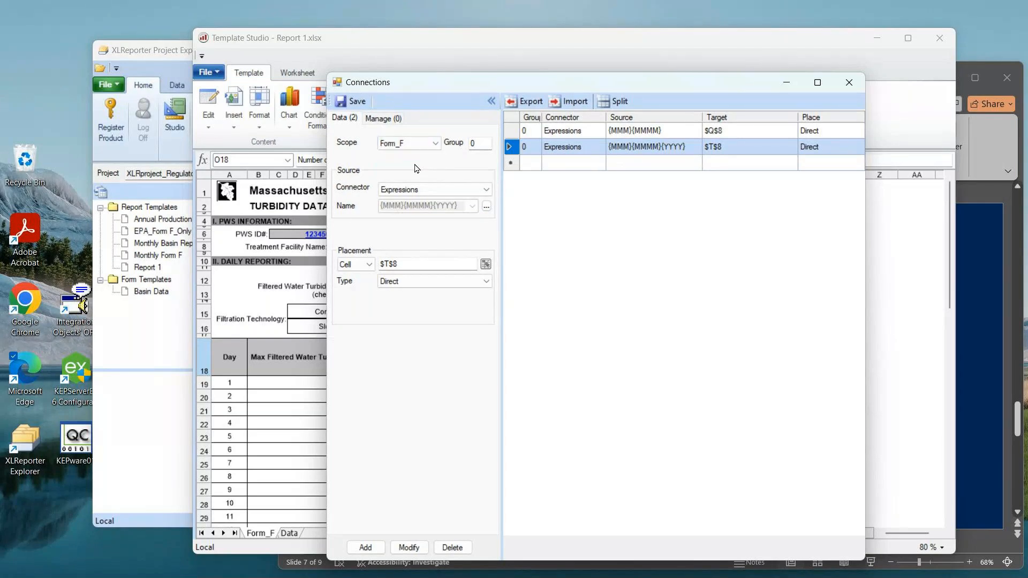
click(408, 548)
Step: Set the scope of the month connection ({MMM}{MMMM}) to the Form_F sheet, apply it and save the connections
click(574, 133)
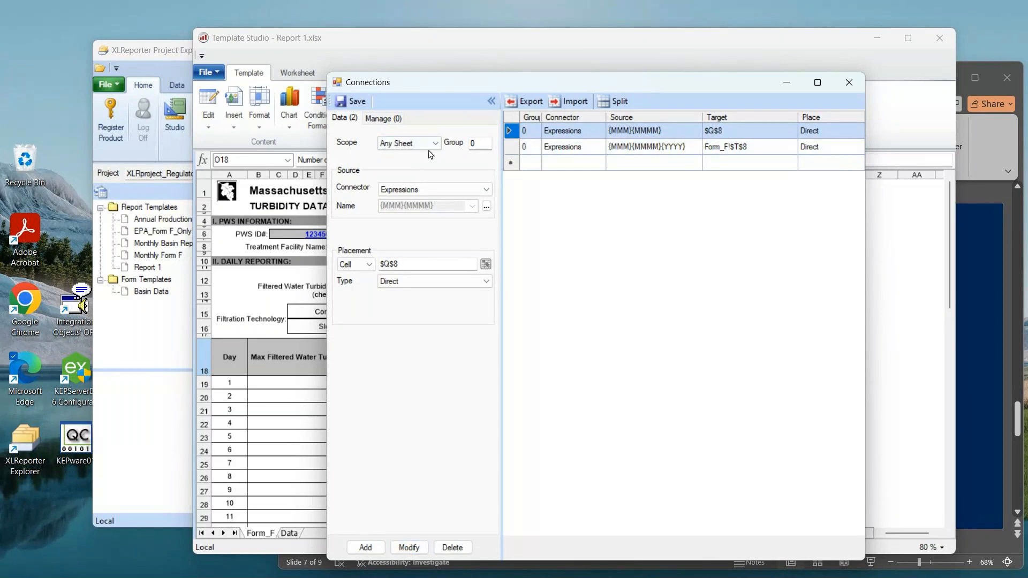
click(436, 143)
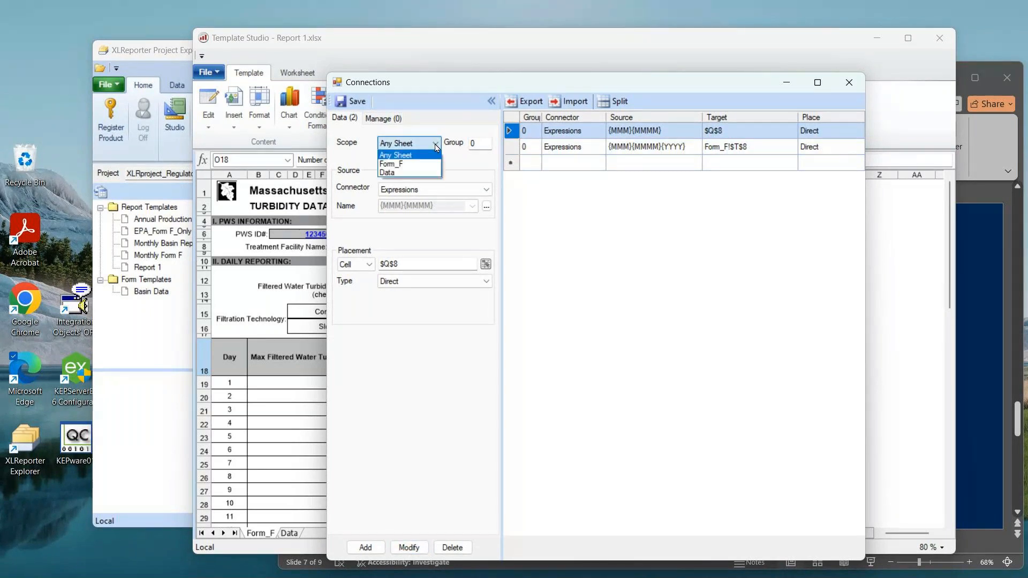
click(410, 162)
click(409, 547)
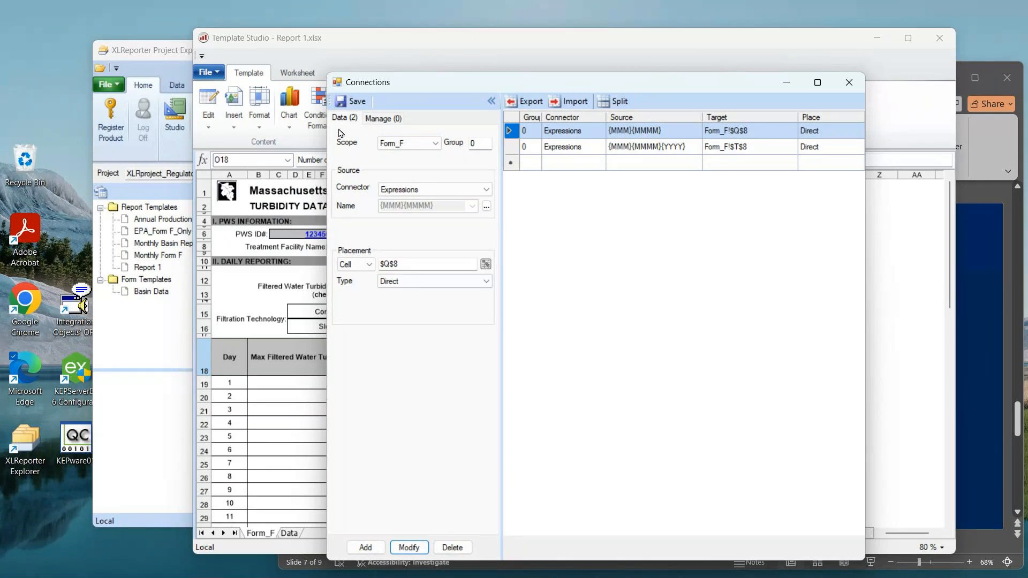
click(347, 101)
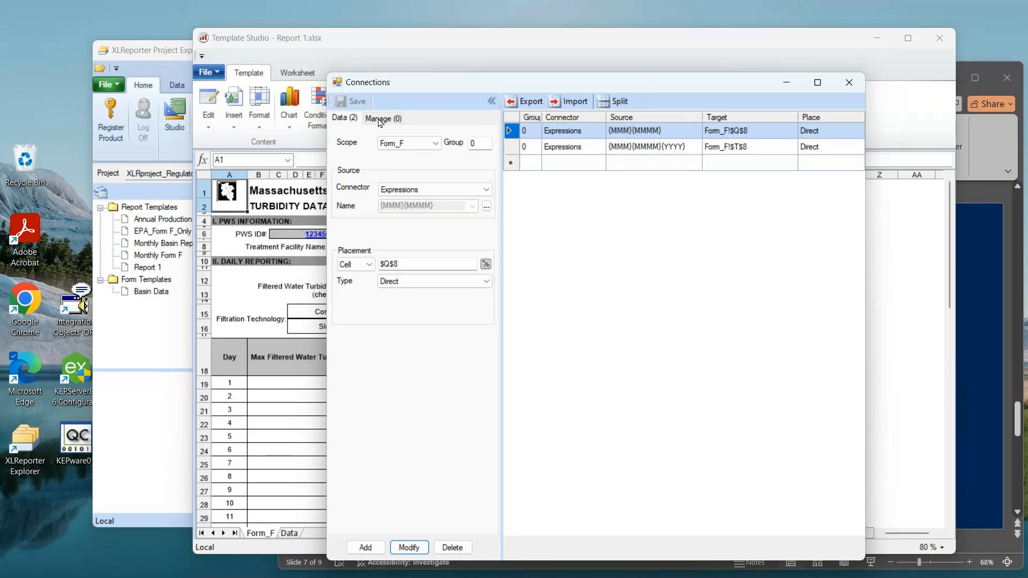
Step: Set the connection's source to the ProcessHistorian group EPA_Form F_Only and its scope to the Data sheet
drag(453, 90, 571, 116)
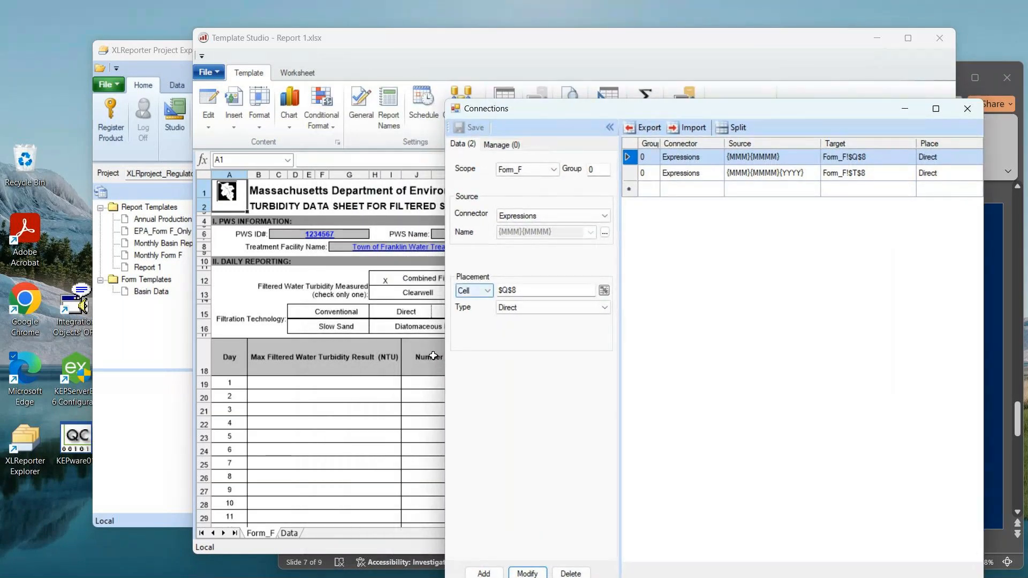
click(603, 217)
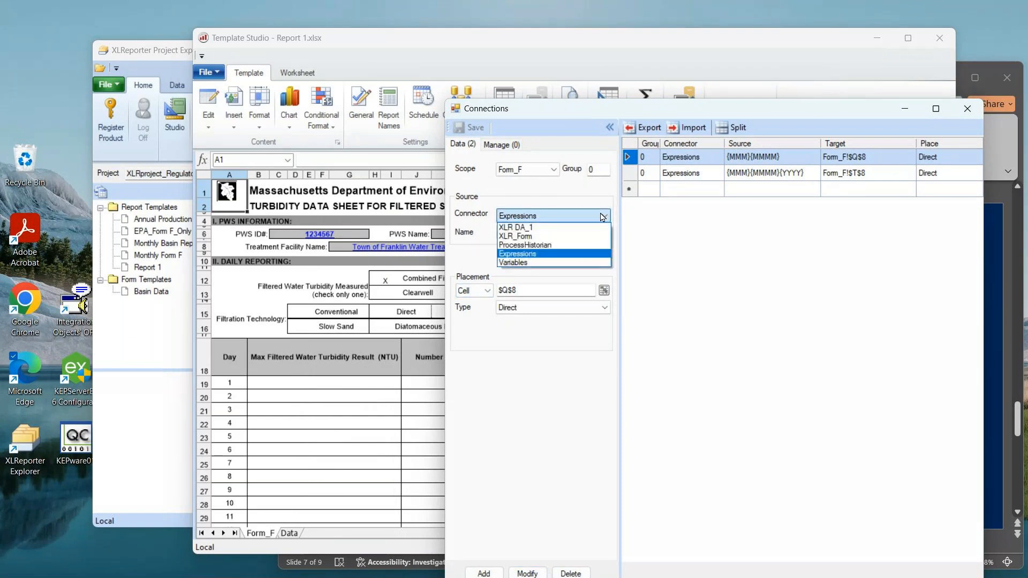
click(552, 245)
click(591, 233)
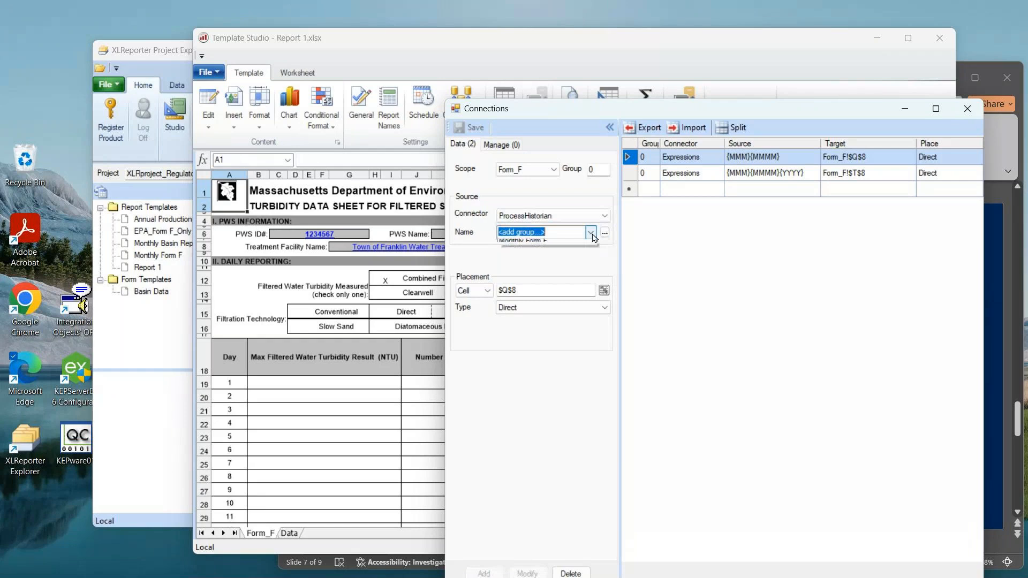
click(544, 255)
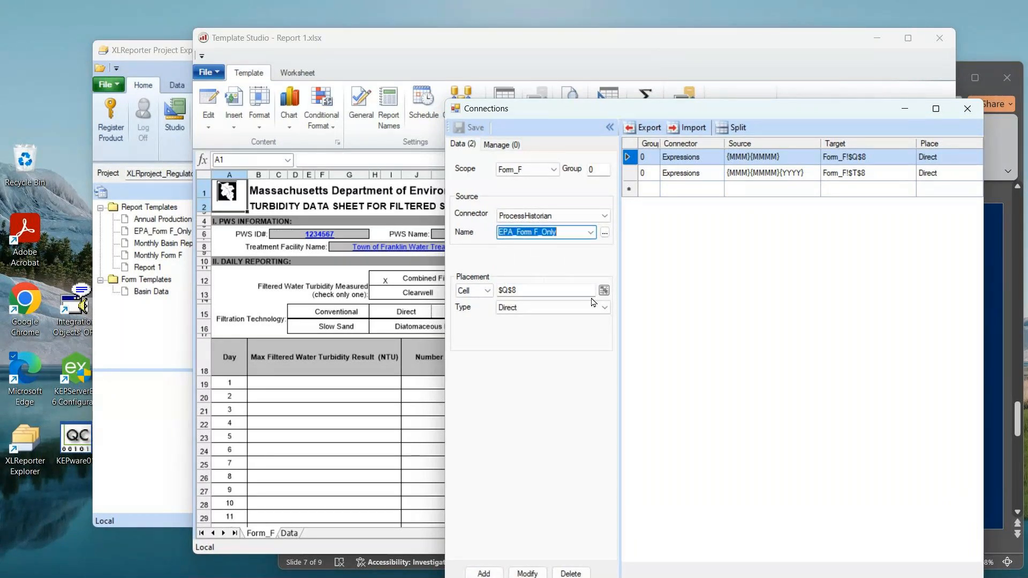
click(554, 170)
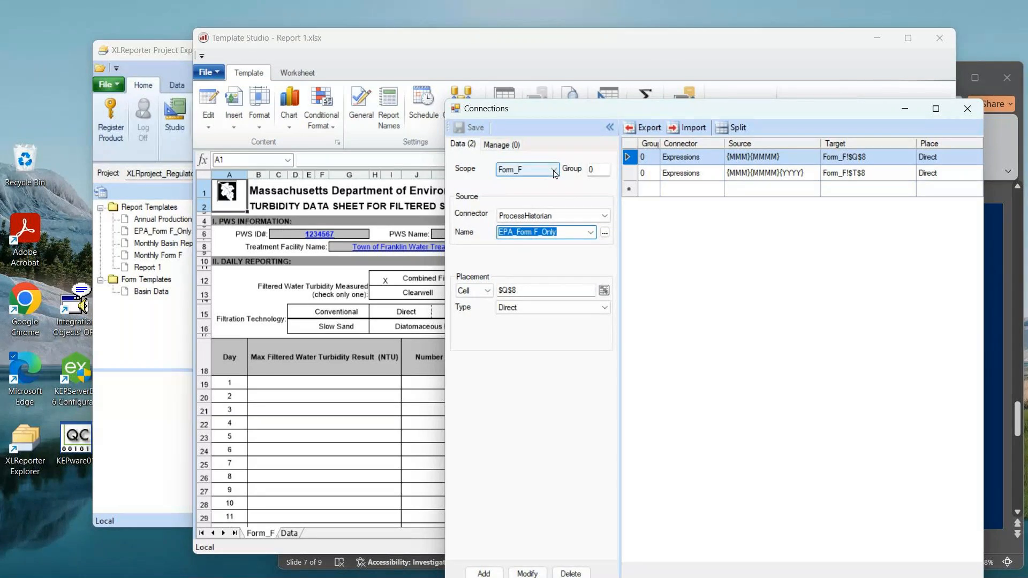
click(506, 182)
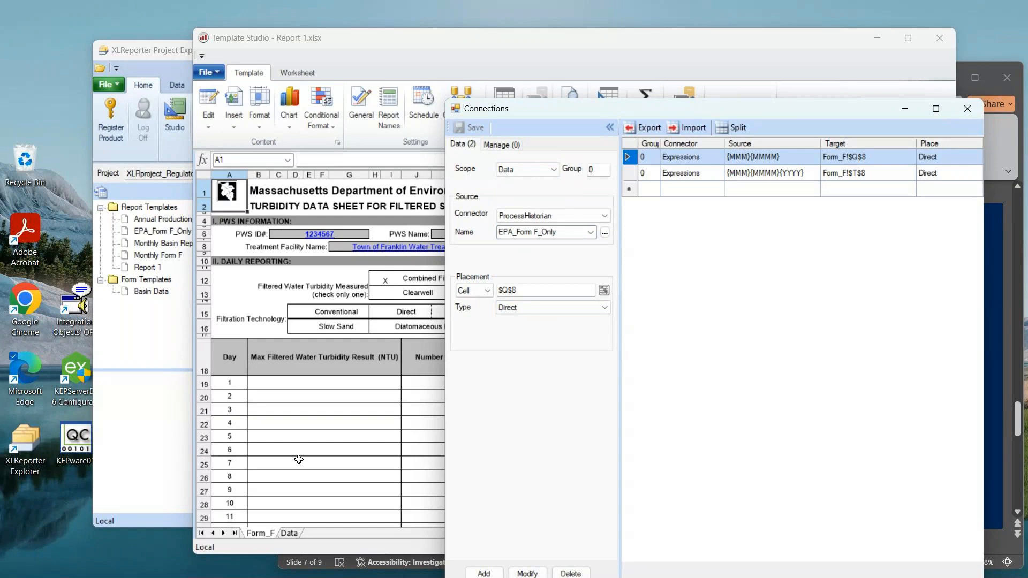
Step: Place the turbidity group connection at cell B4 of the Data sheet, add it, and save and close the connections
click(289, 533)
click(281, 225)
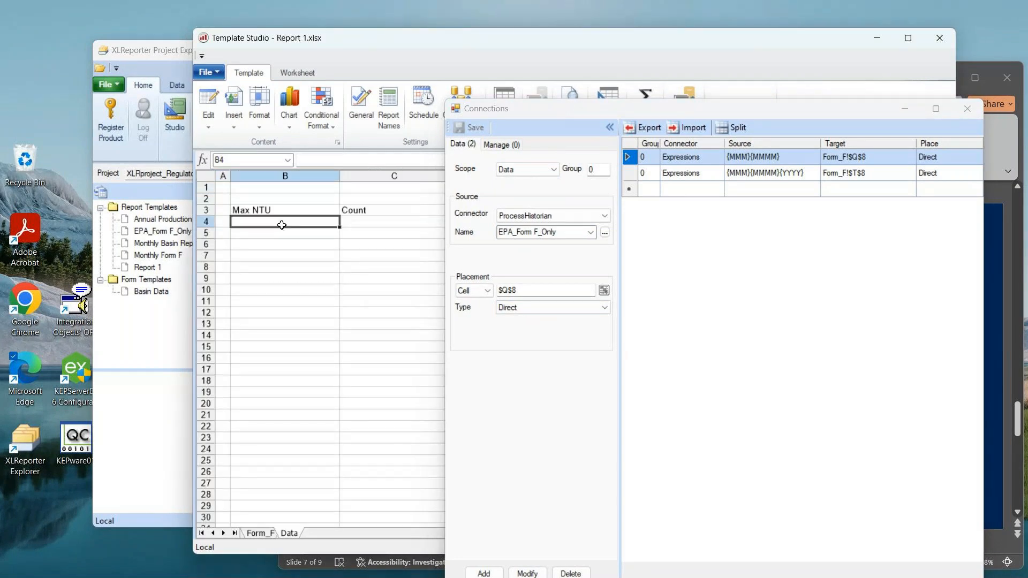
drag(577, 111, 495, 420)
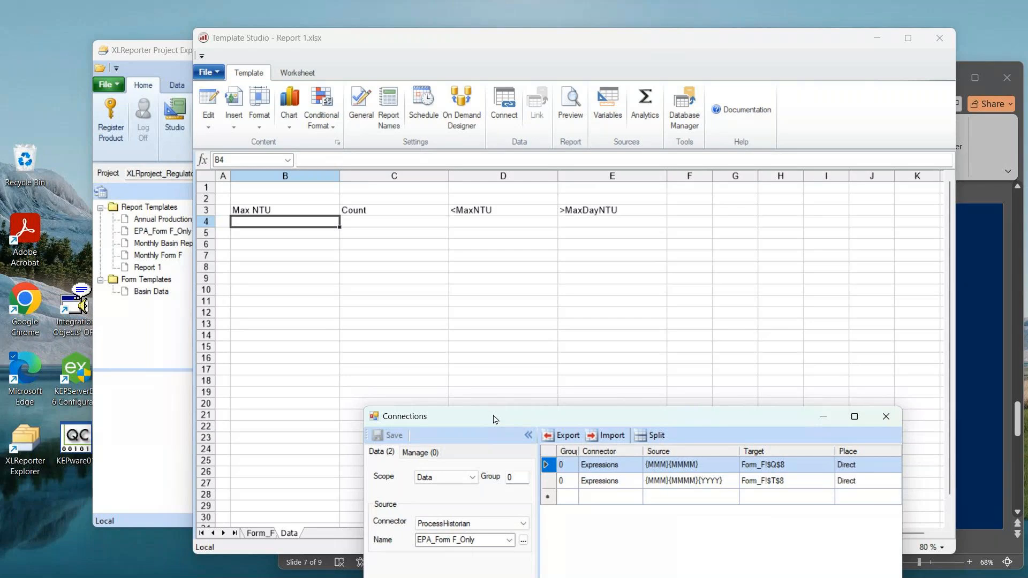
drag(495, 419, 515, 182)
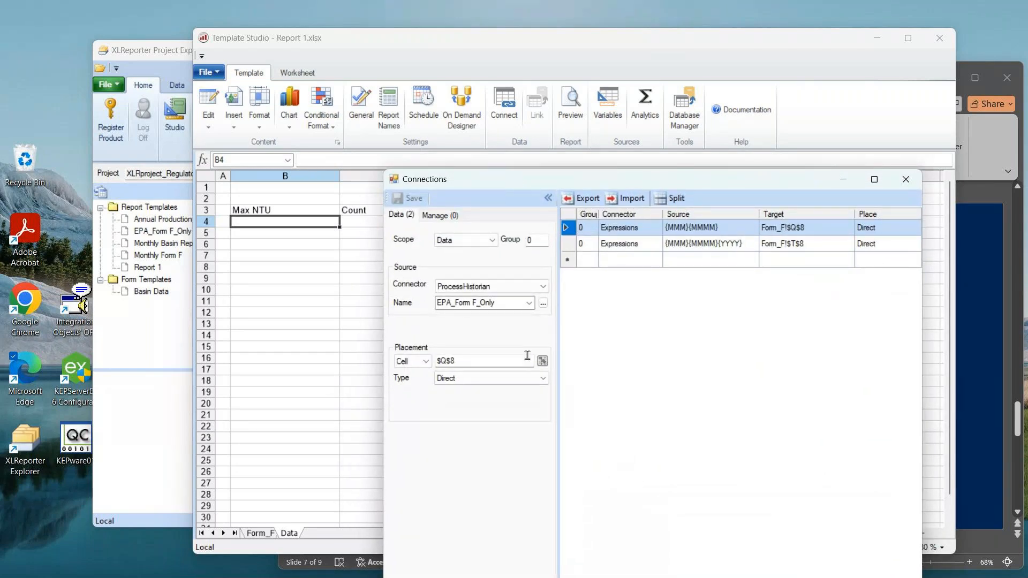
click(543, 362)
drag(596, 183, 601, 57)
click(430, 518)
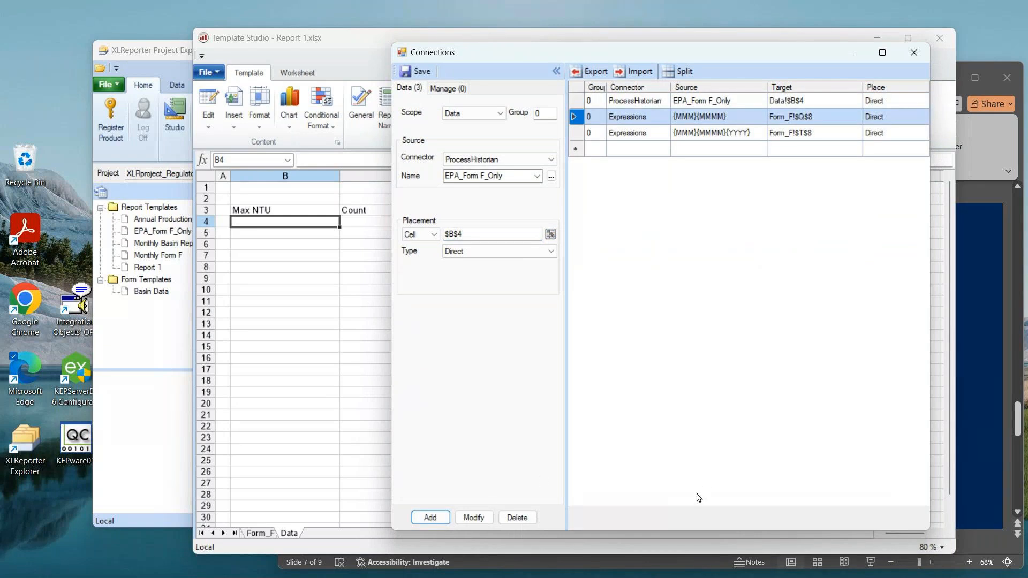
click(420, 73)
click(914, 52)
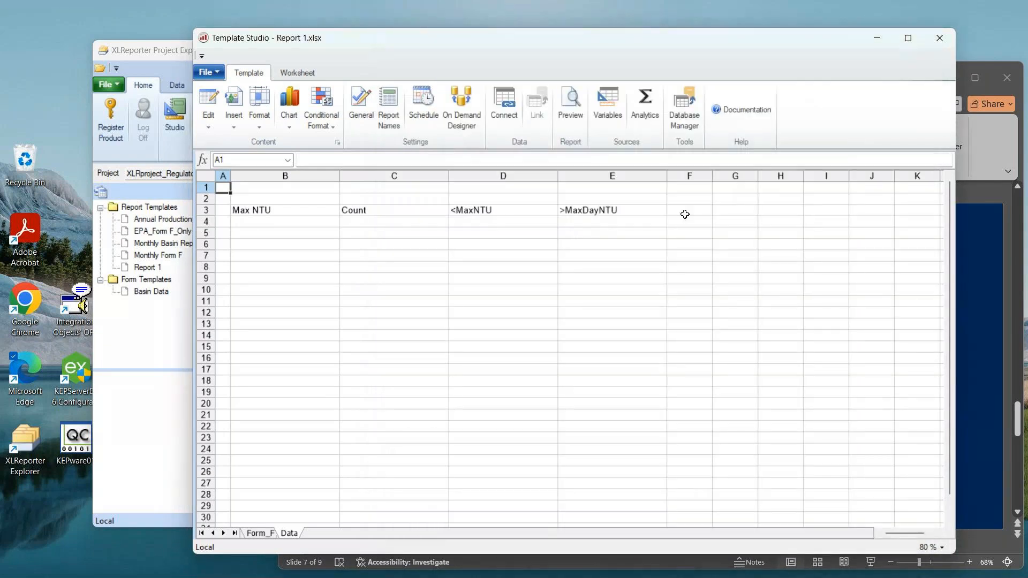
Step: Preview the Report 1 template from the Form_F sheet with a start date of 01 Oct 2022
click(259, 533)
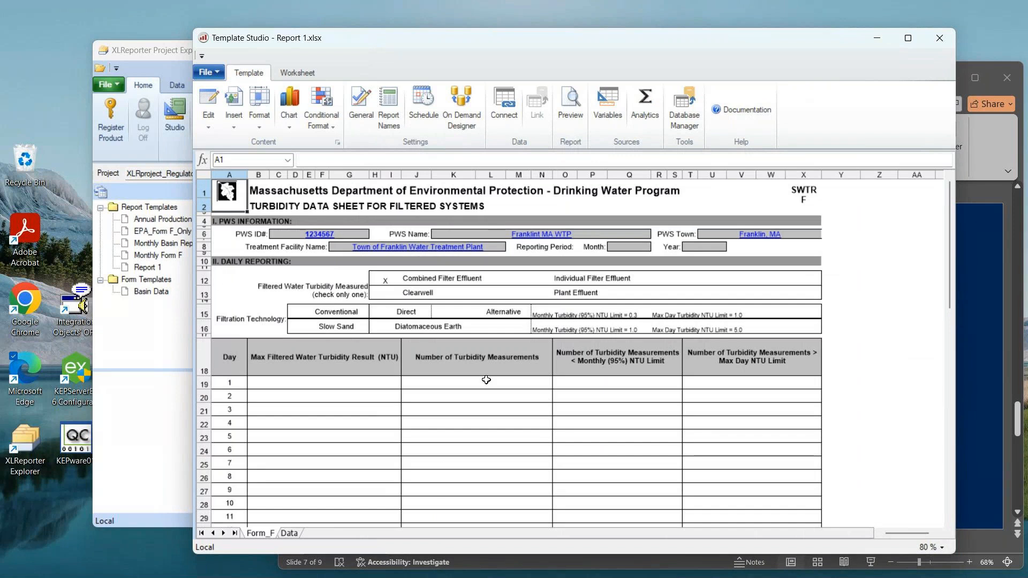
click(570, 110)
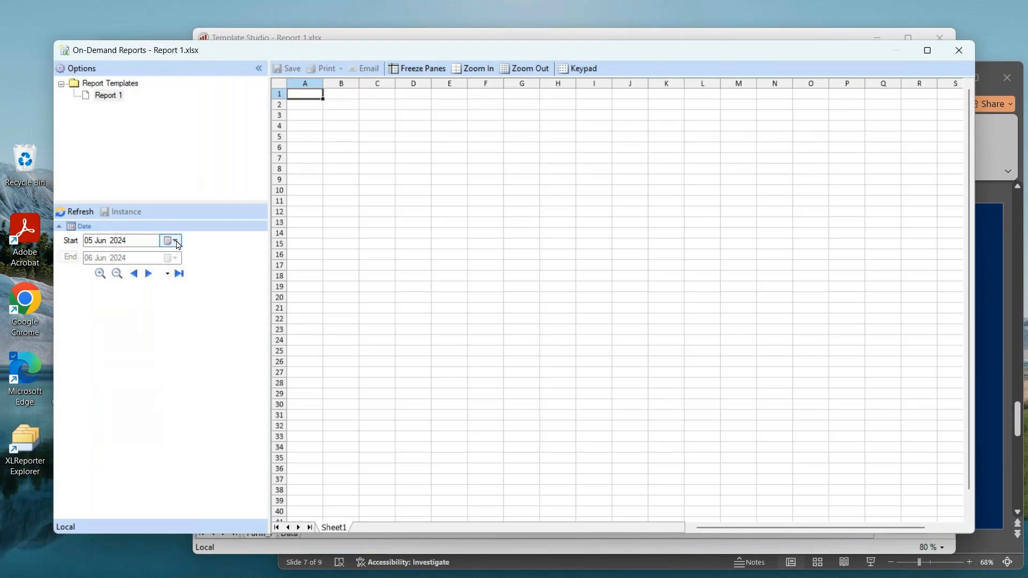
click(175, 241)
click(165, 260)
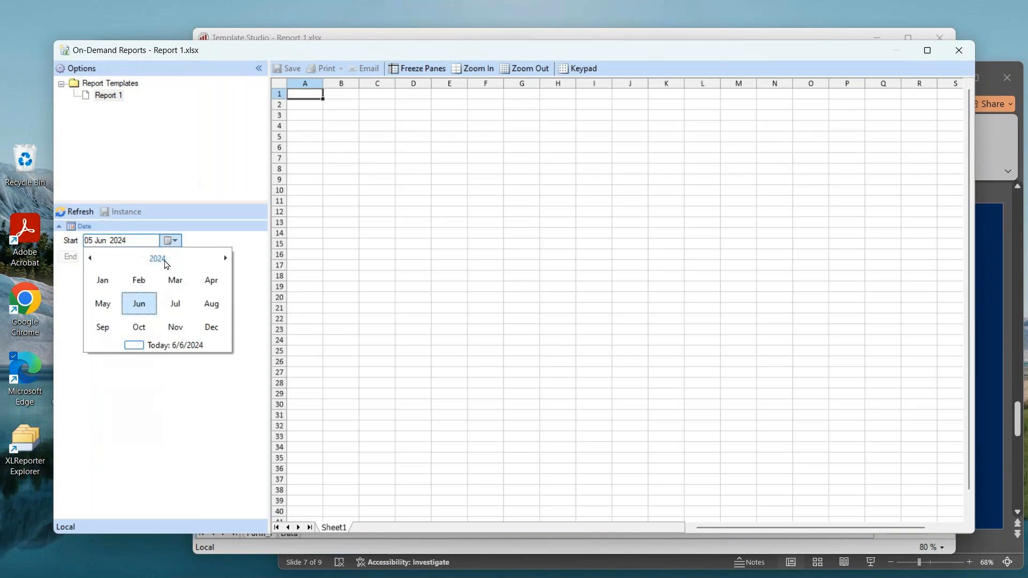
click(164, 262)
click(211, 278)
click(147, 322)
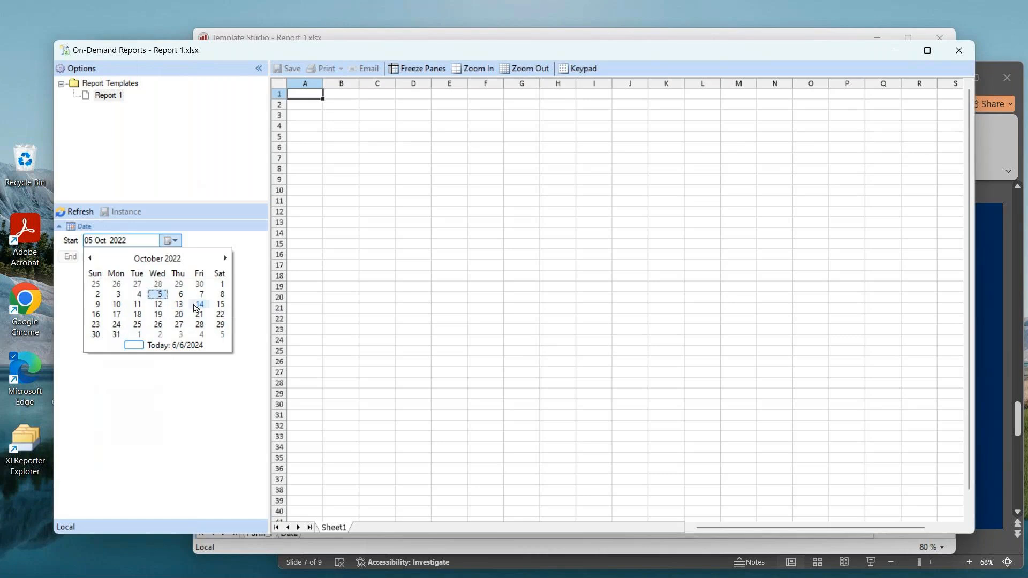
click(220, 287)
click(76, 211)
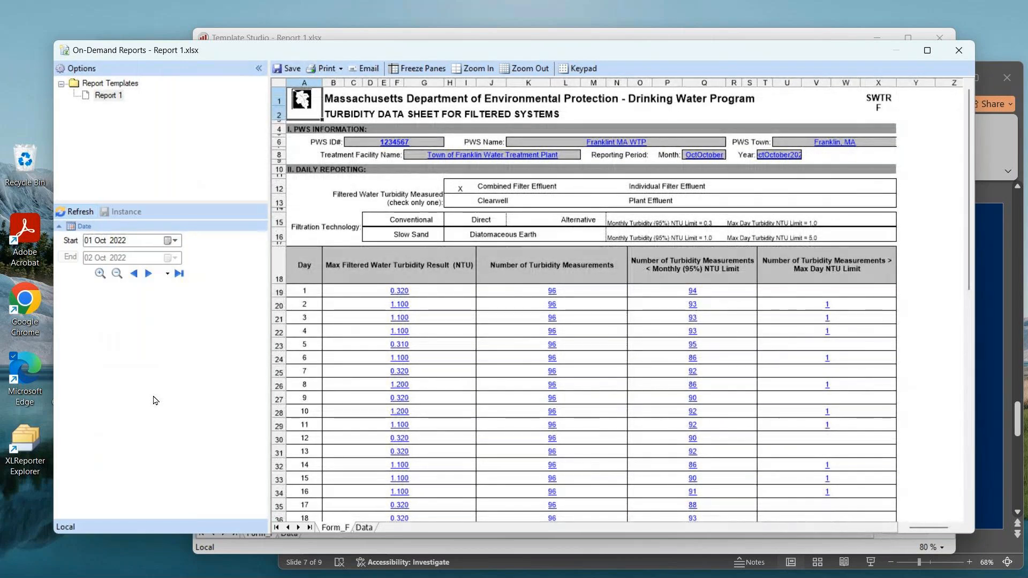
Step: Compare the generated report's daily turbidity values and totals on the Form_F sheet with the source columns on the Data sheet
click(364, 528)
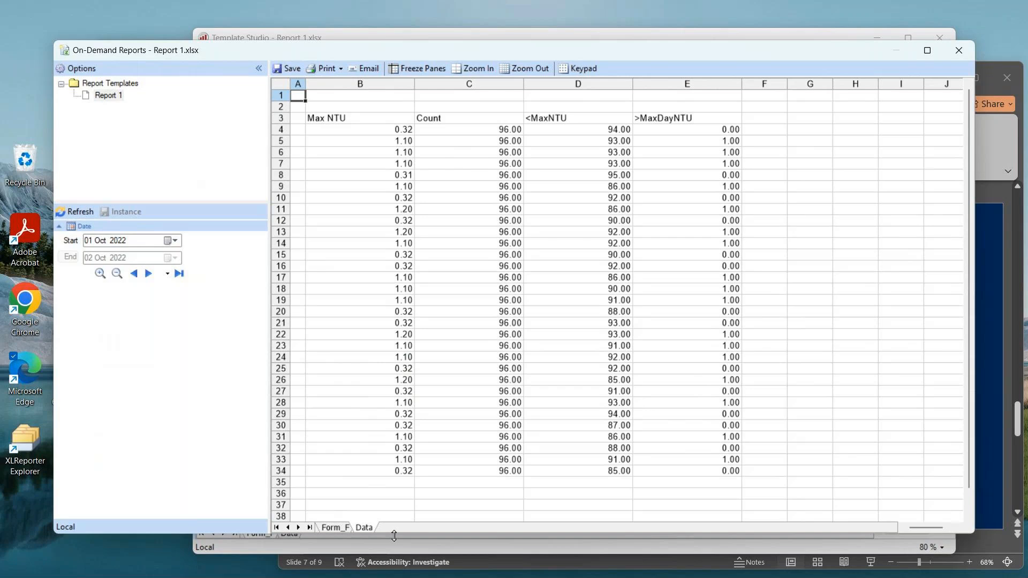
click(343, 528)
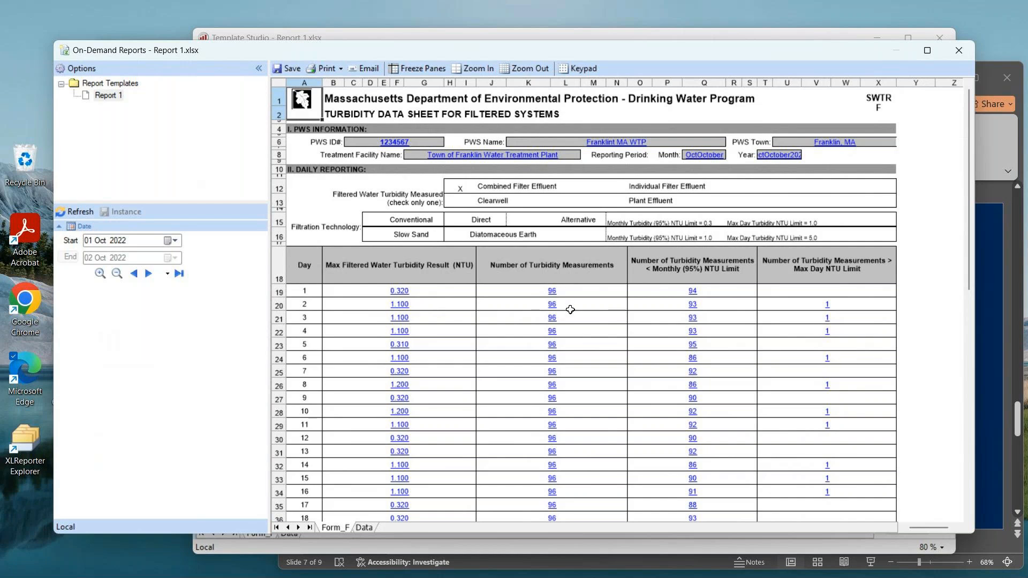
scroll(571, 309, down, 3)
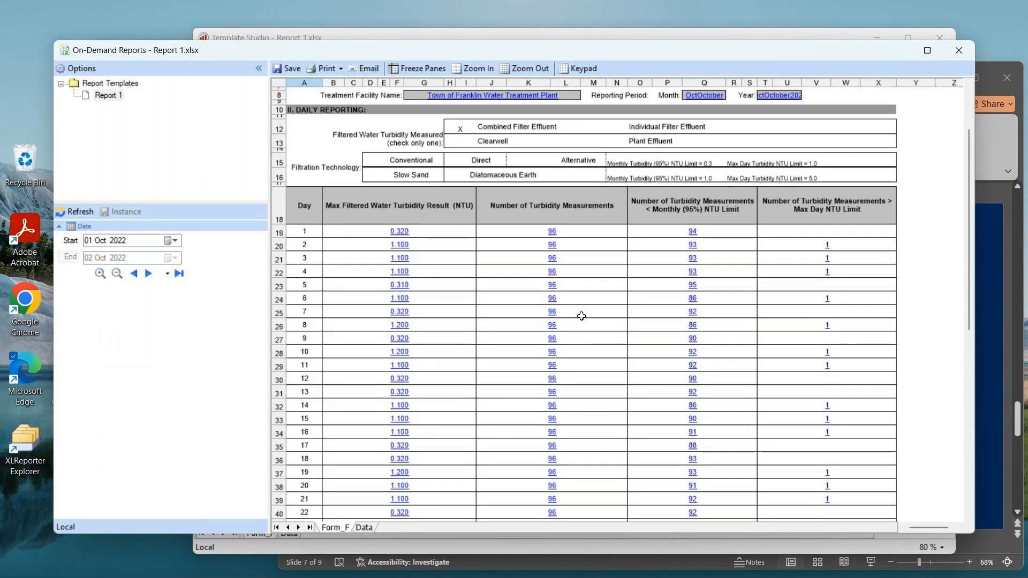
scroll(584, 321, down, 5)
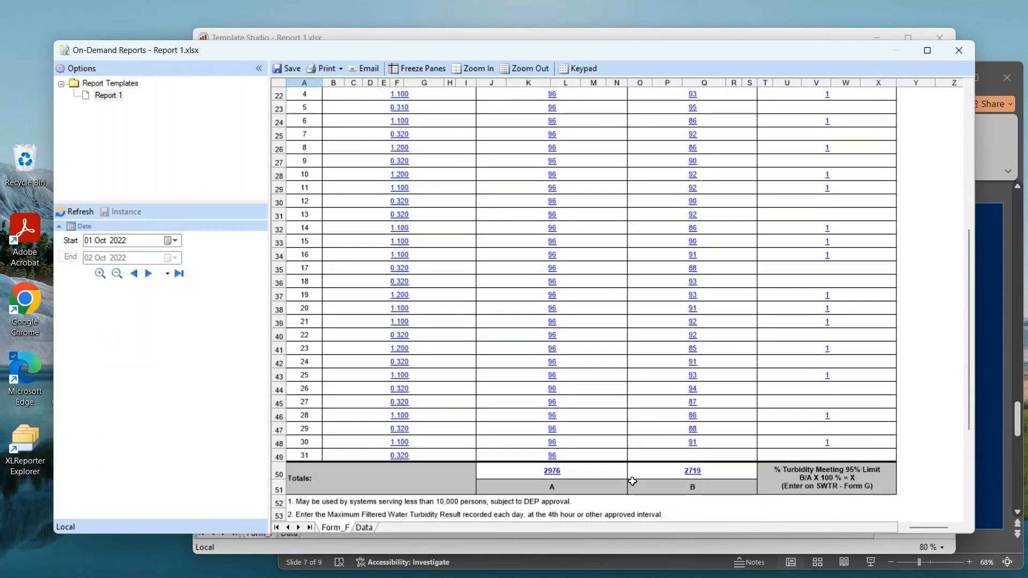
scroll(632, 481, up, 5)
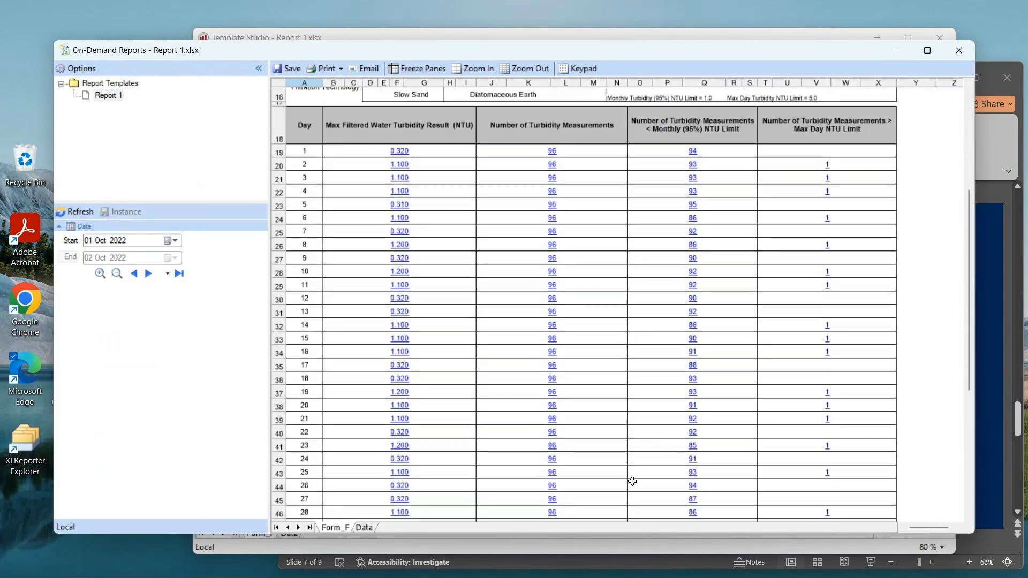
scroll(632, 483, up, 3)
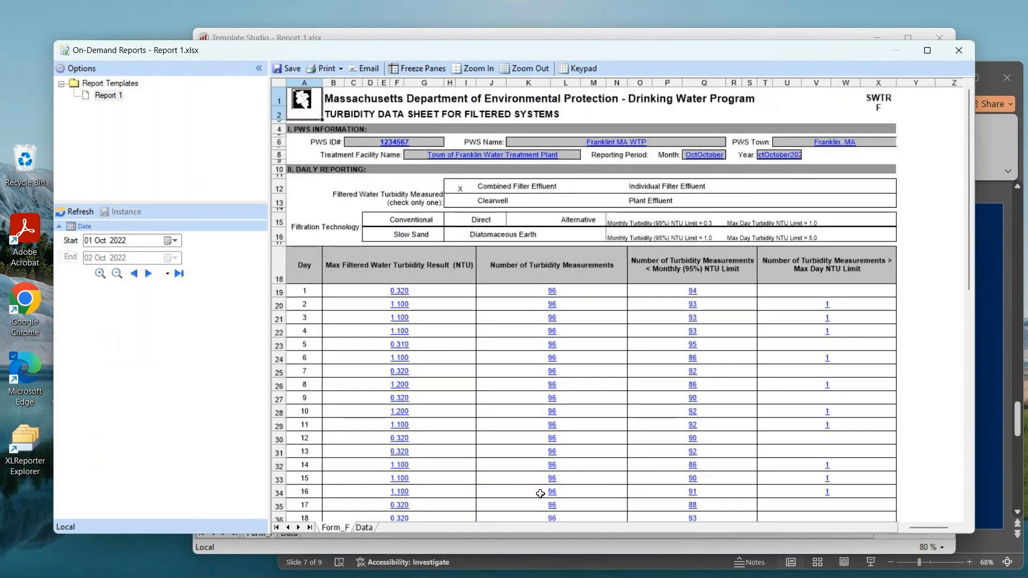
scroll(540, 493, down, 3)
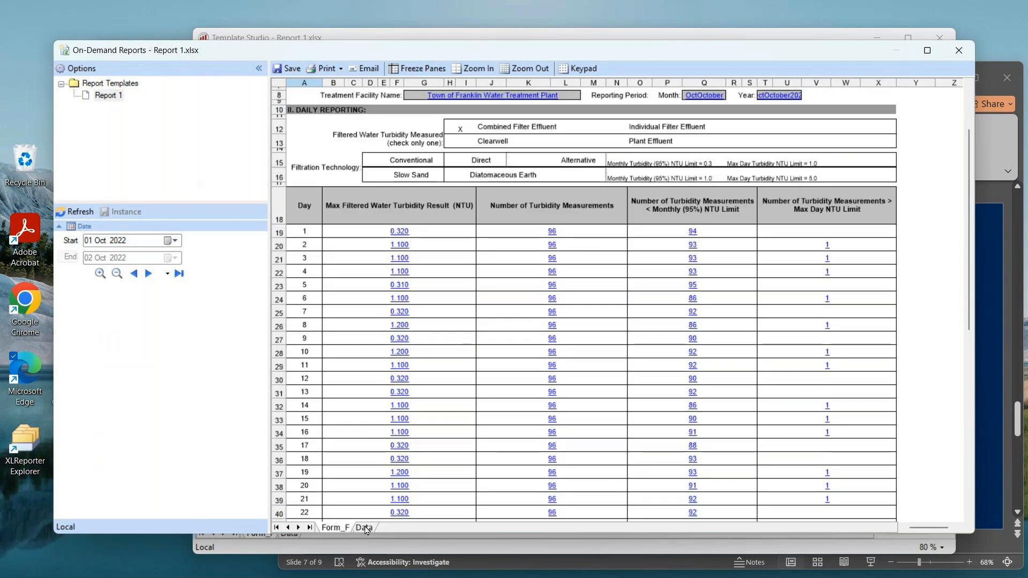
click(364, 528)
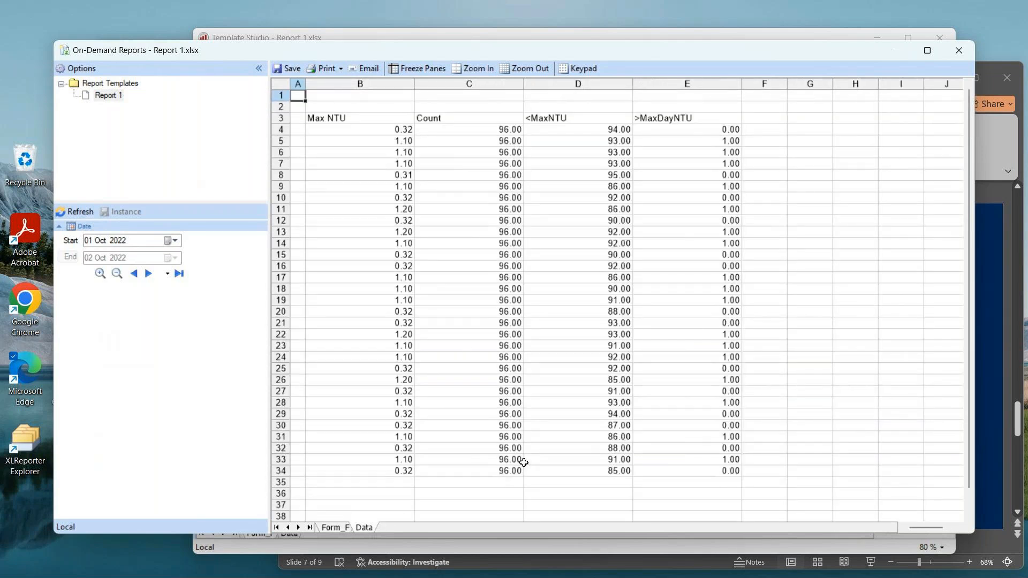
click(334, 528)
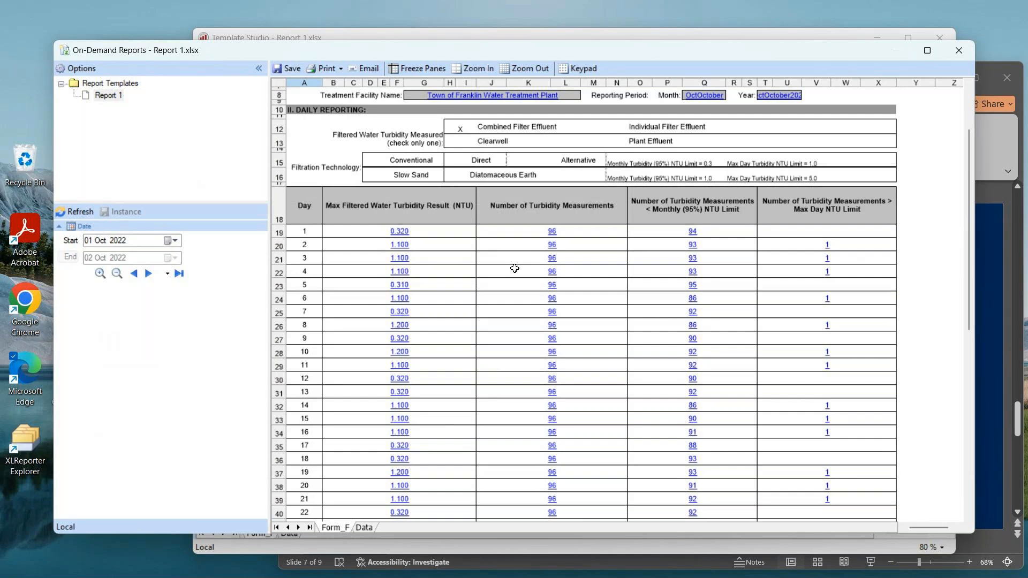
Step: Close the preview and the Report 1 template, and open the Monthly Form F template from the project
click(954, 57)
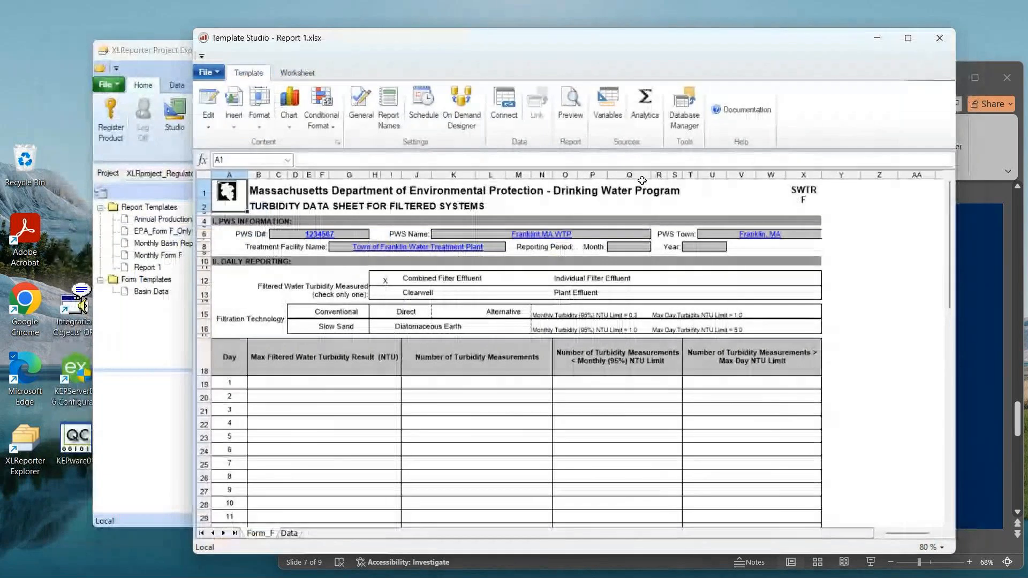
click(940, 38)
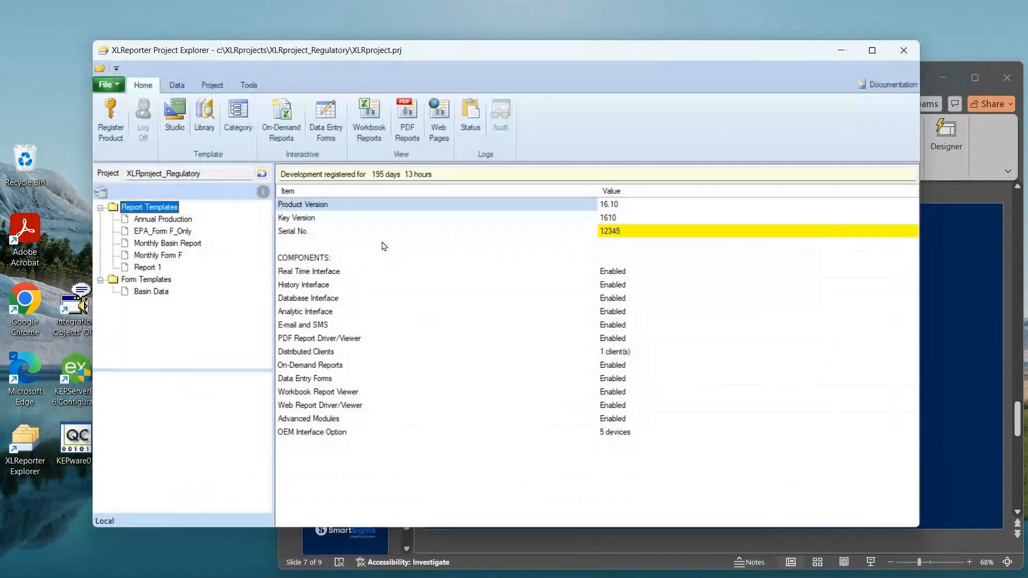
click(180, 256)
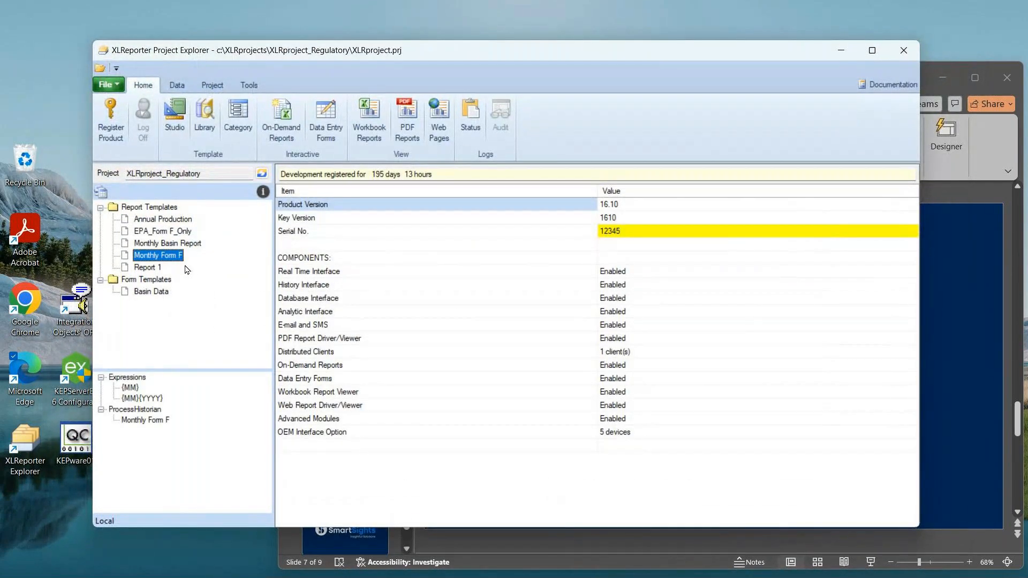
double_click(167, 256)
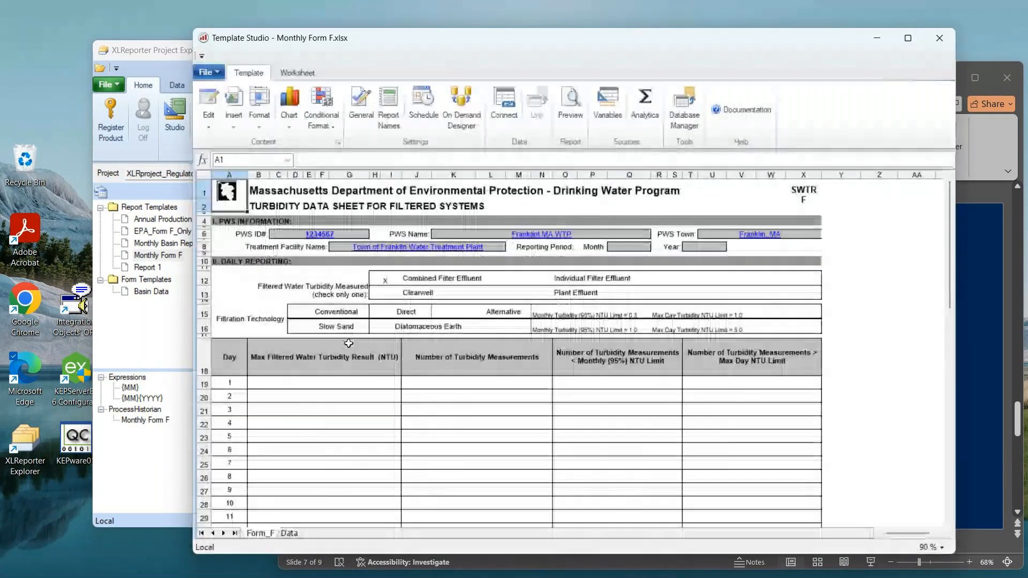
Step: Review the report folder and name settings of the Monthly Form F workbook, and leave them without applying changes
click(390, 110)
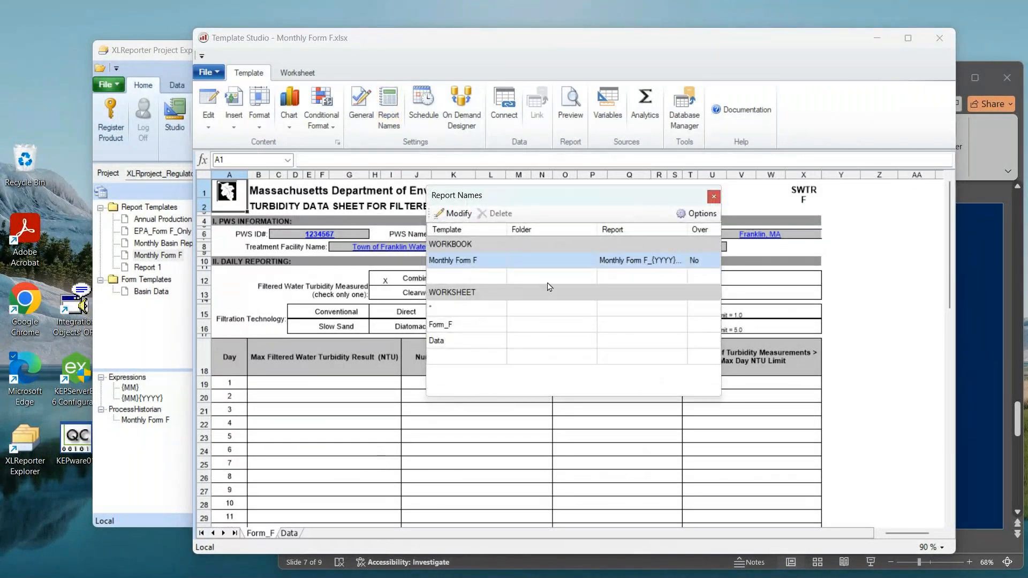
click(464, 216)
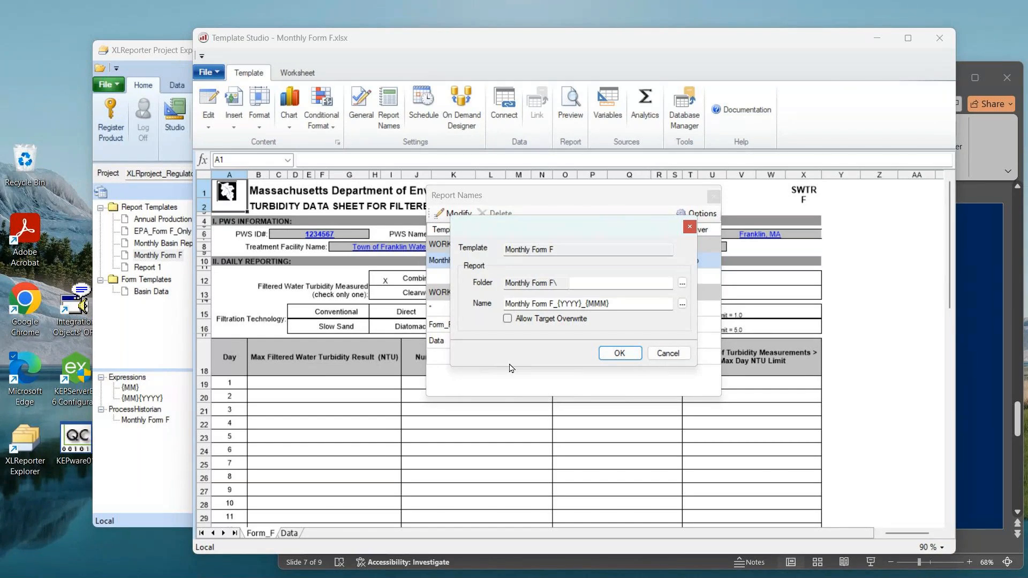
click(669, 354)
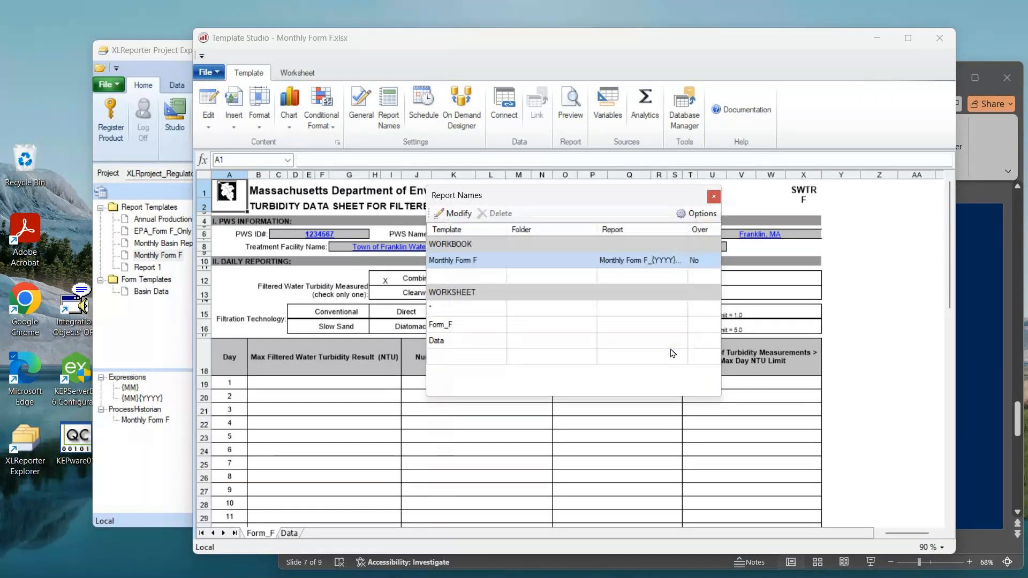
key(Escape)
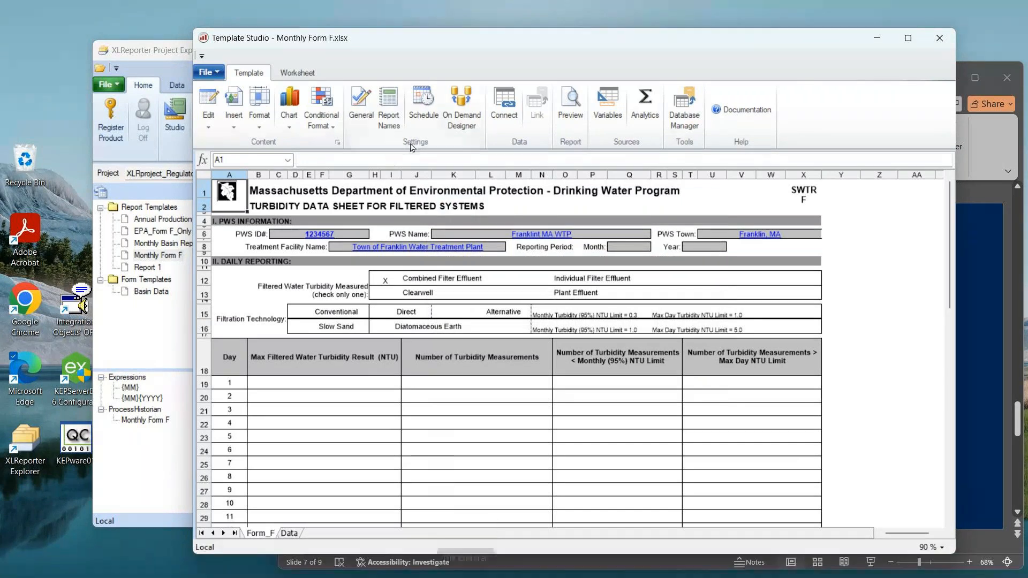
Step: Open the schedule entry that updates the Monthly Form F.xlsx workbook monthly to examine its condition and action settings
click(426, 101)
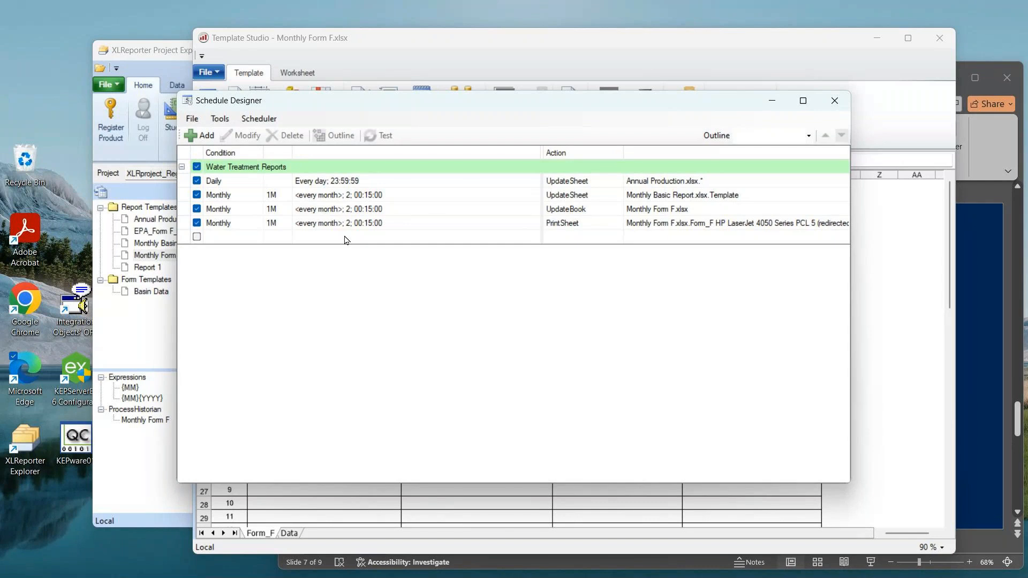
click(341, 213)
click(242, 136)
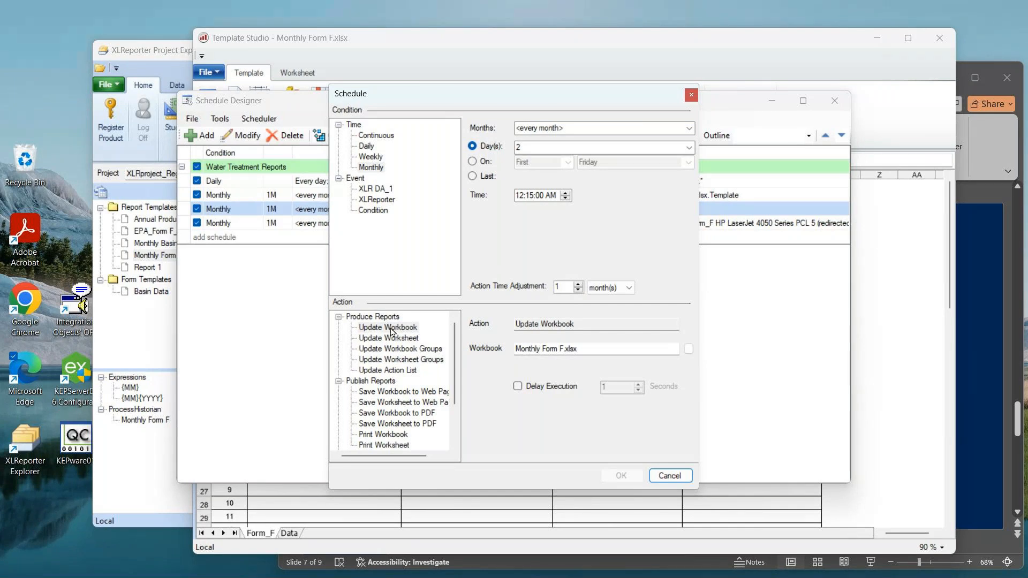
Step: Leave the workbook update entry unchanged and open the monthly schedule entry that prints the Form_F worksheet of Monthly Form F.xlsx
click(668, 475)
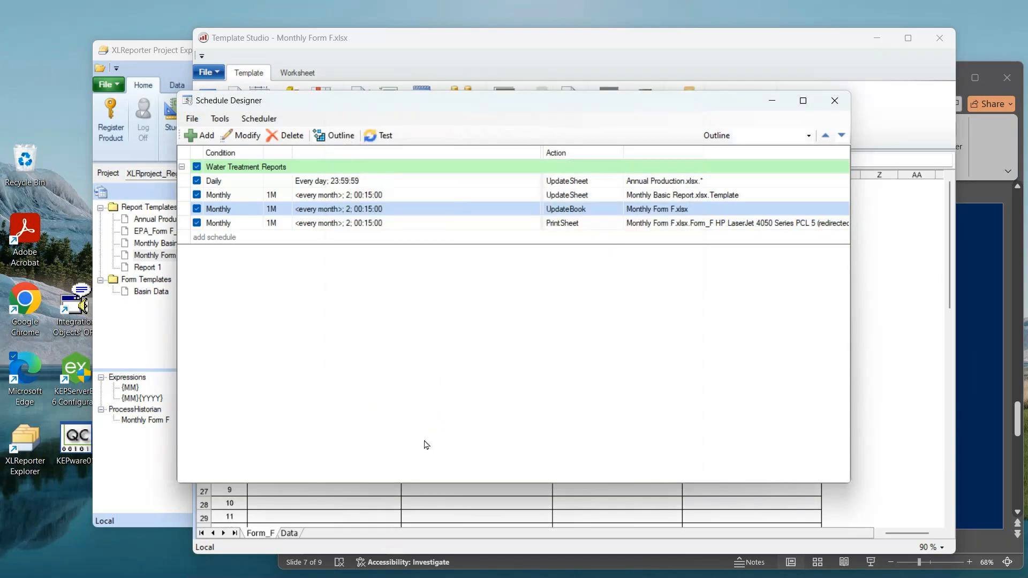
click(366, 224)
click(245, 136)
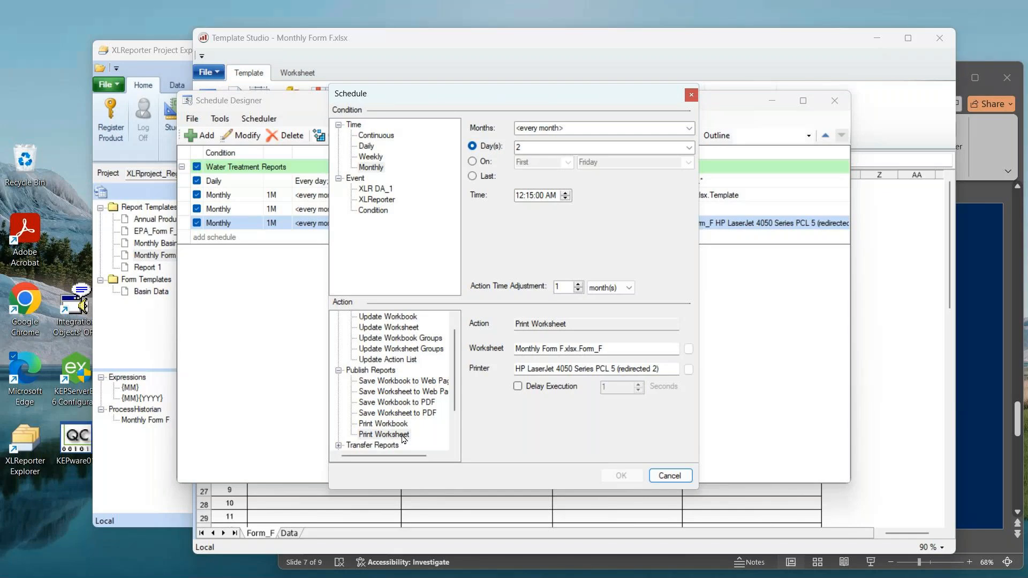
Step: Examine the publishing, transfer and file management actions available for scheduling, and close the schedule entry and Schedule Designer without changes
drag(398, 455, 406, 457)
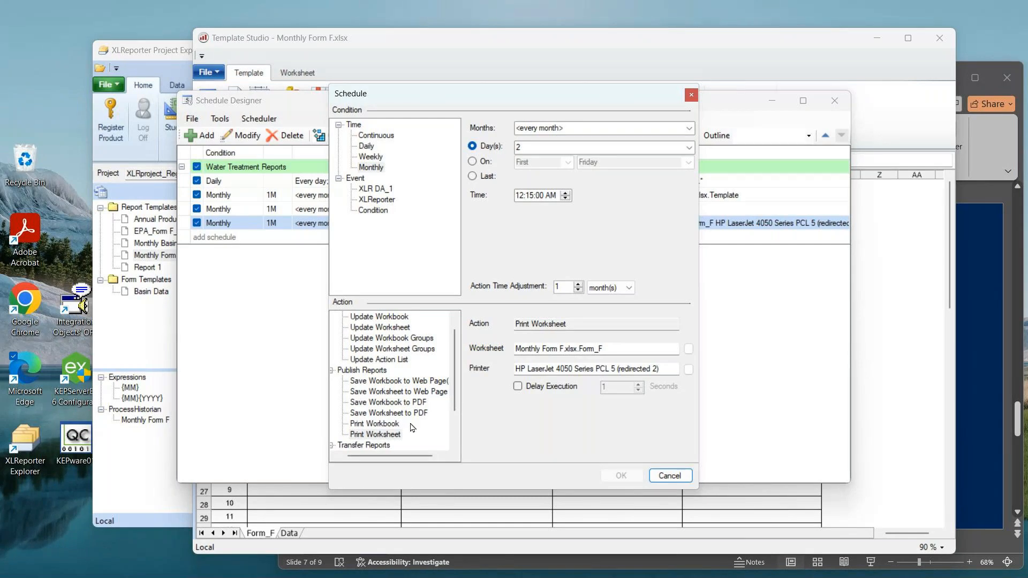
drag(454, 395, 455, 429)
click(332, 402)
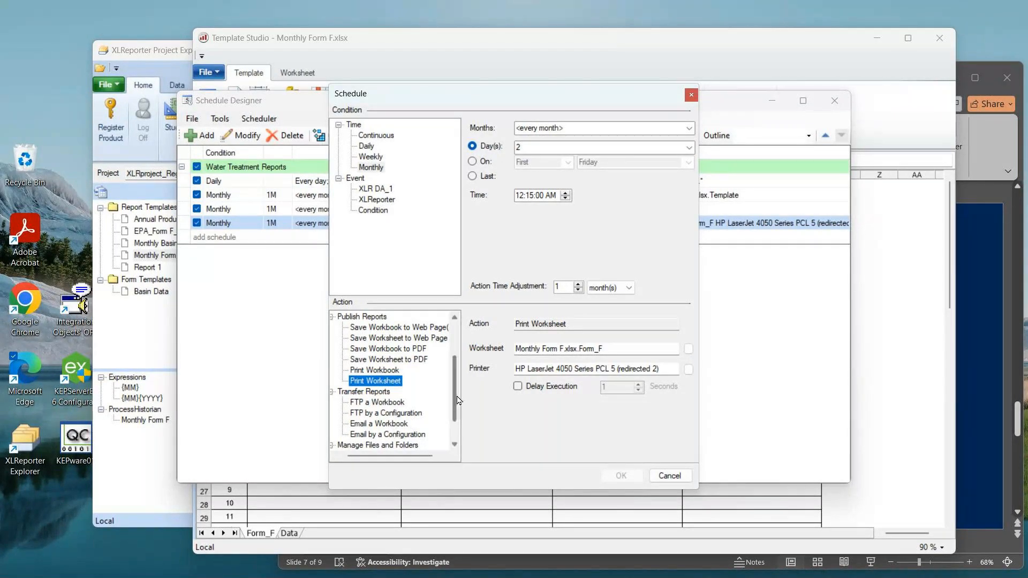
scroll(454, 403, down, 1)
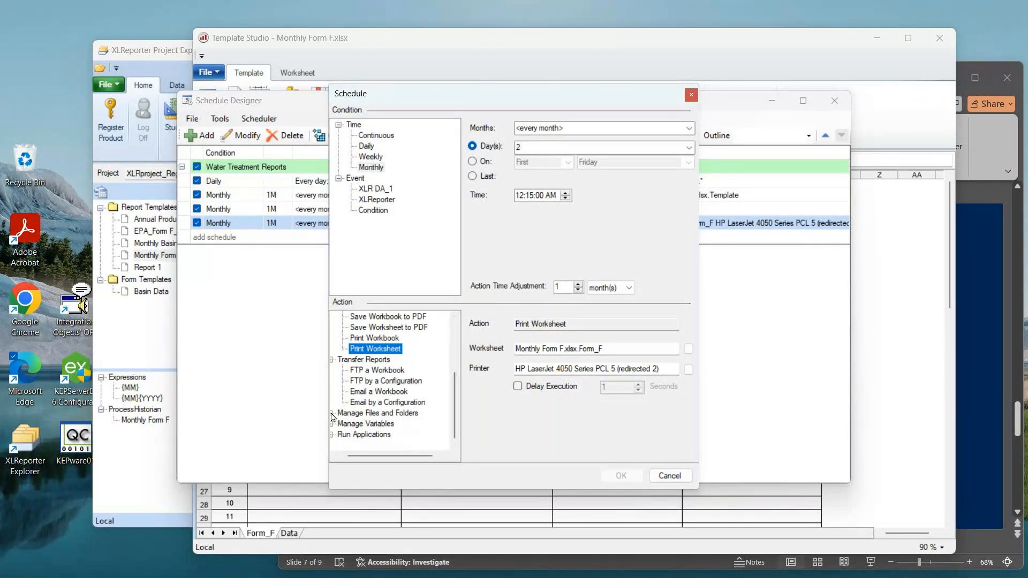
click(332, 414)
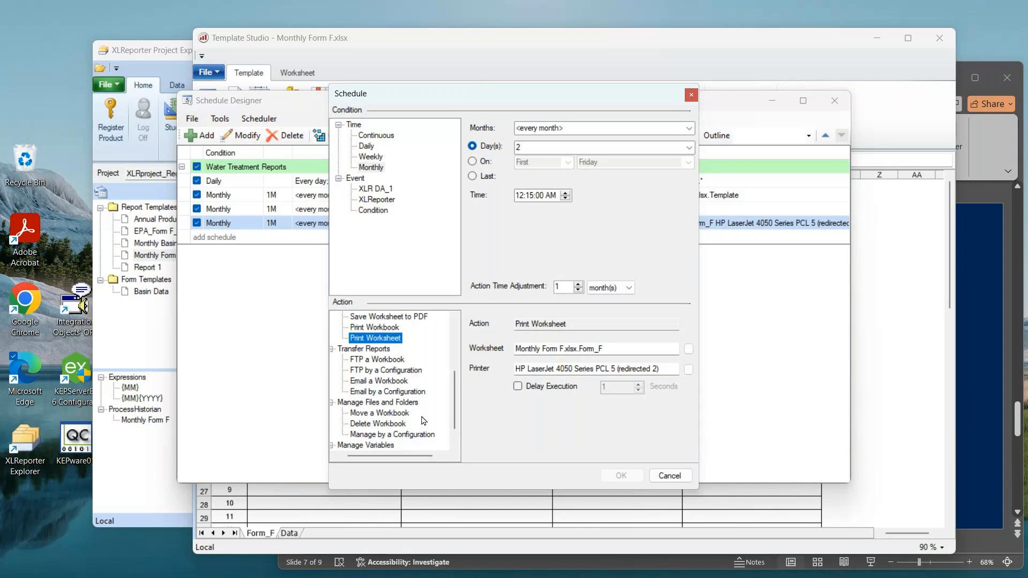
click(691, 95)
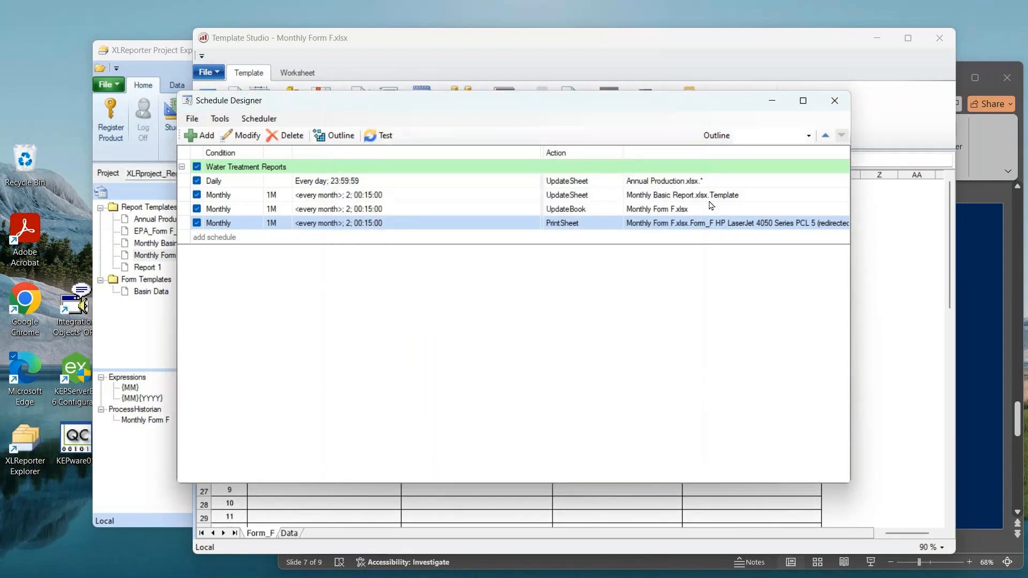
click(835, 102)
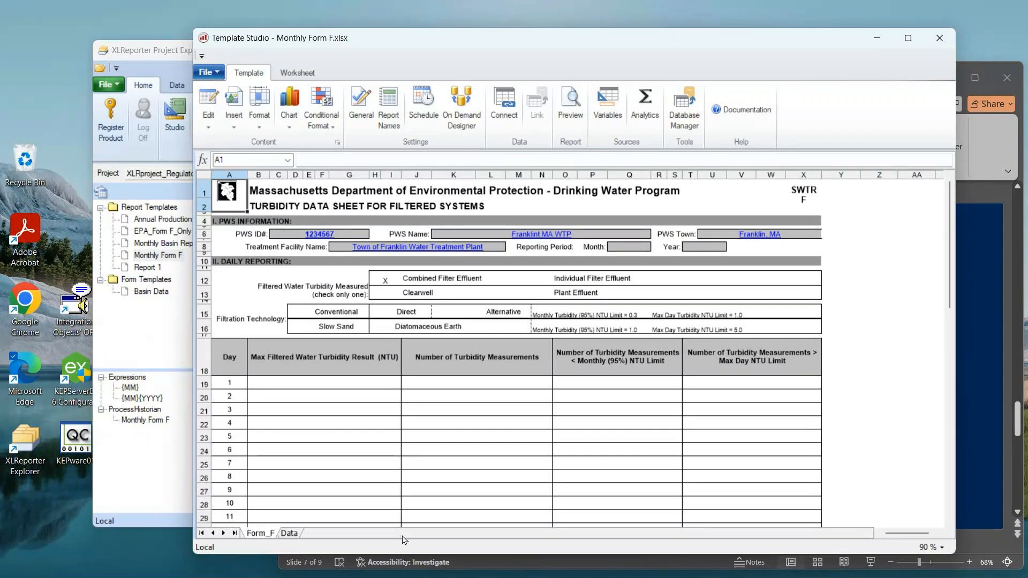
Step: Review the Data sheet's turbidity column headings in the Monthly Form F template, and return to the Form_F sheet
click(296, 533)
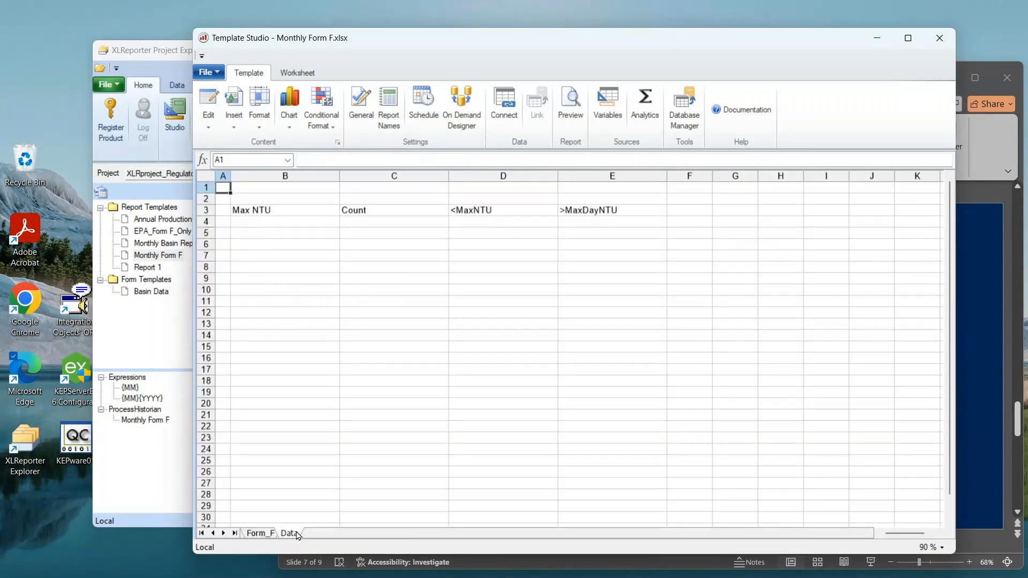
click(258, 534)
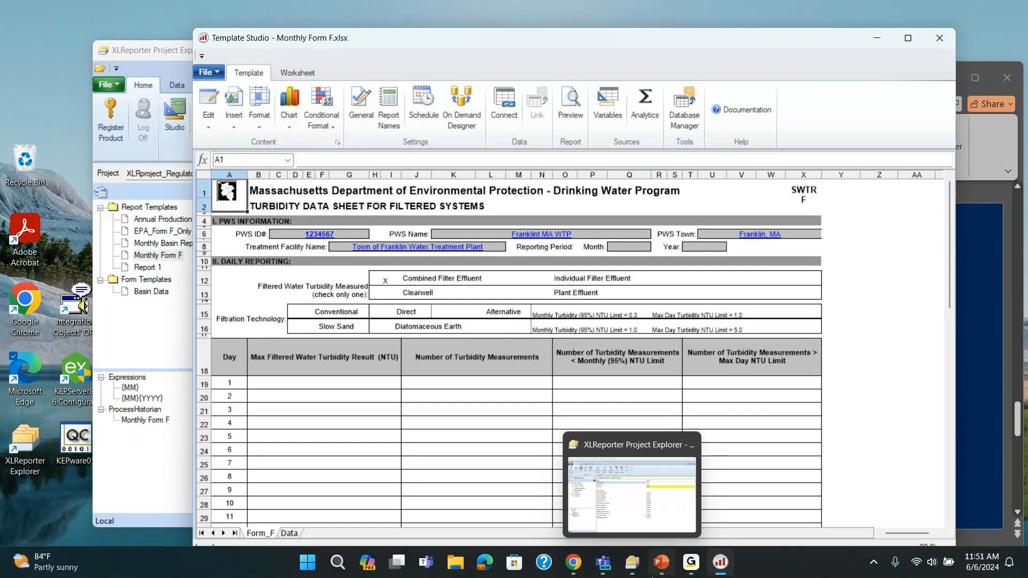
mouse_move(692, 571)
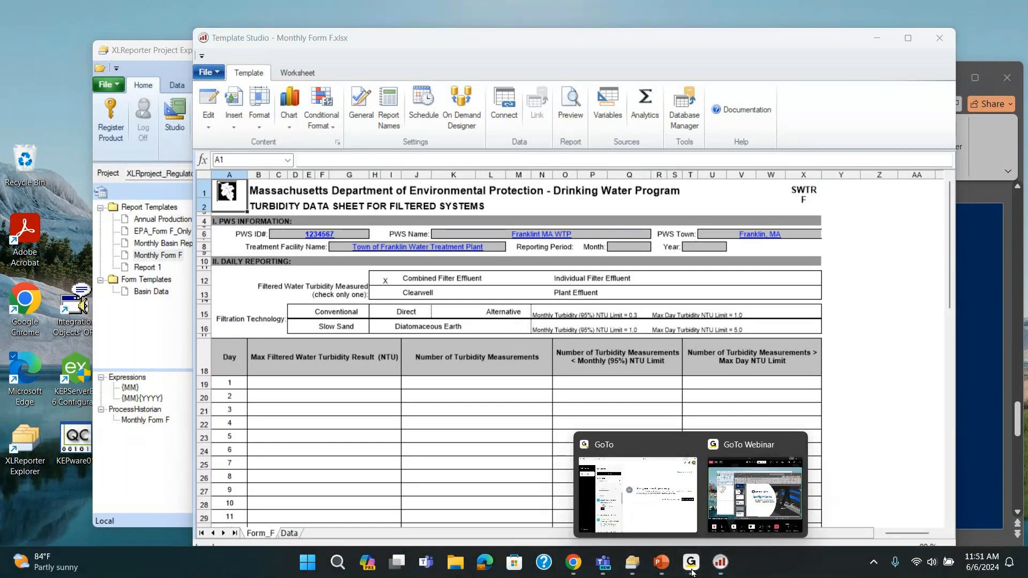